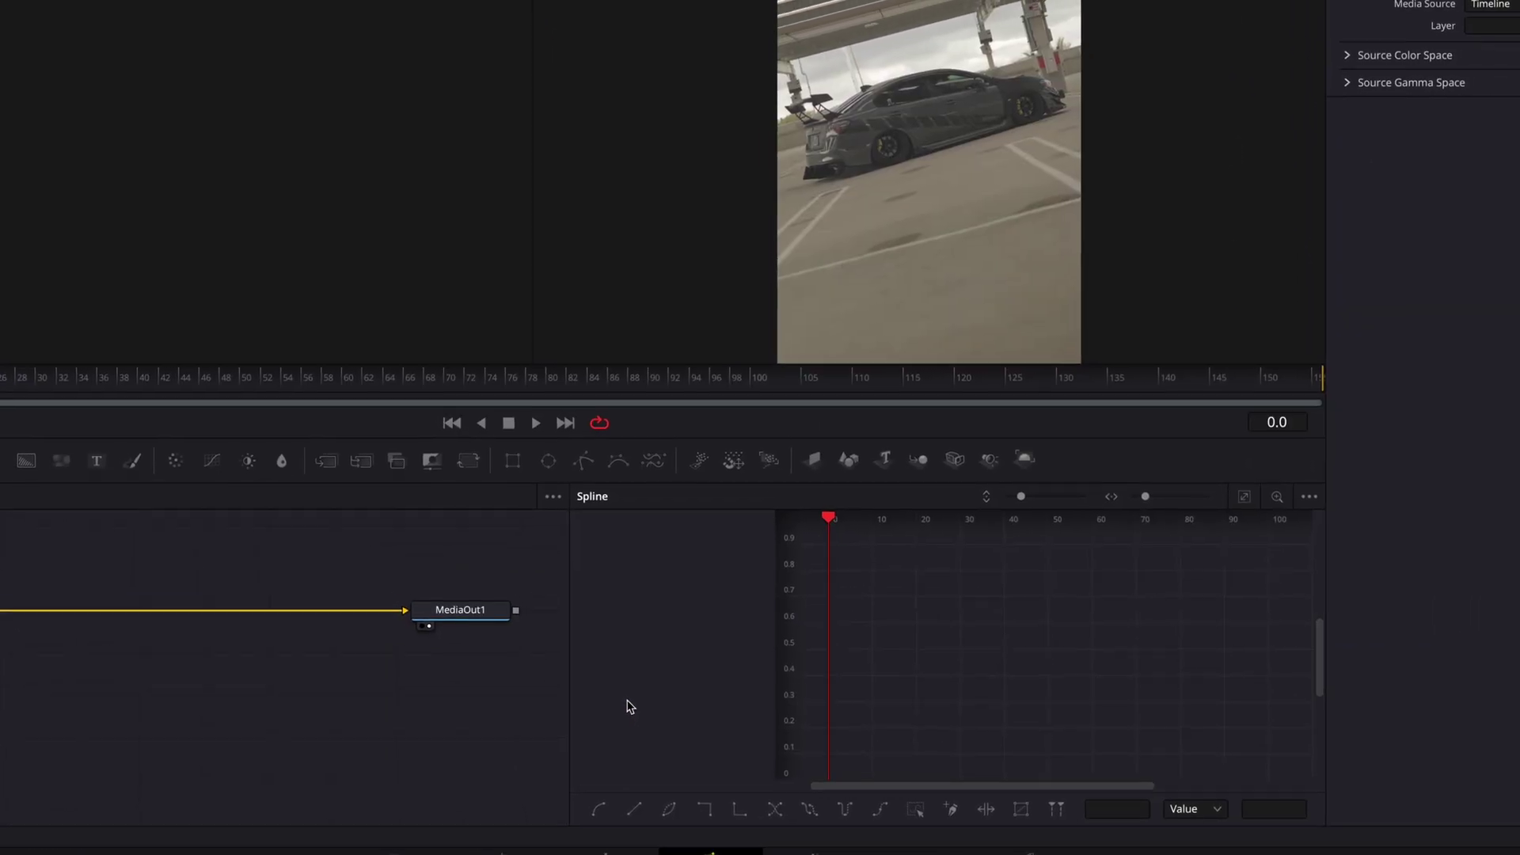
Add a Time Stretcher node between MediaIn1 and MediaOut1.
{"action": "key", "text": "shift+space"}
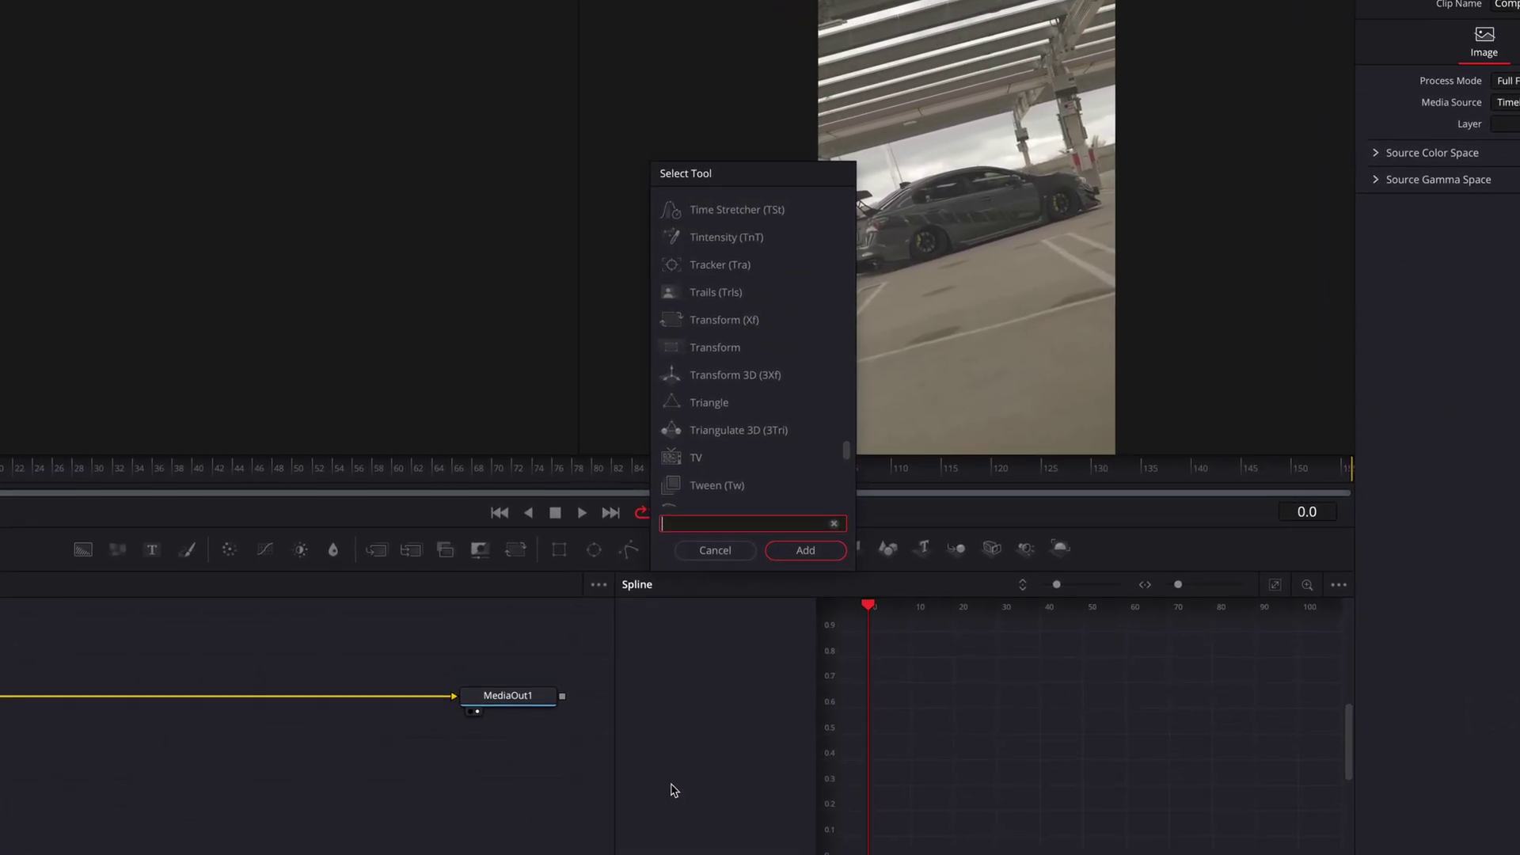
{"action": "type", "text": "time str"}
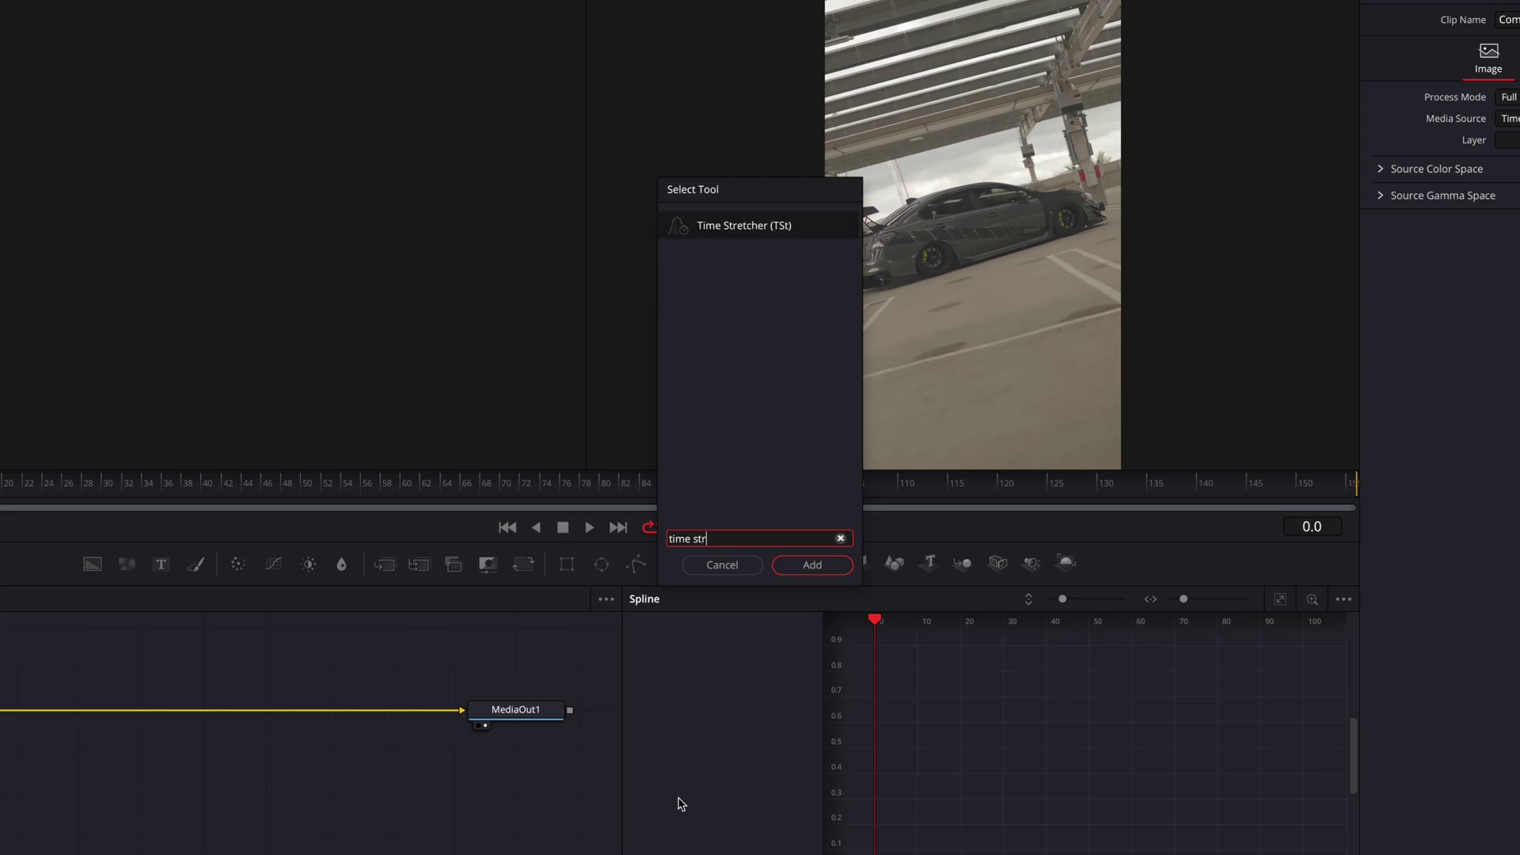
{"action": "key", "text": "Return"}
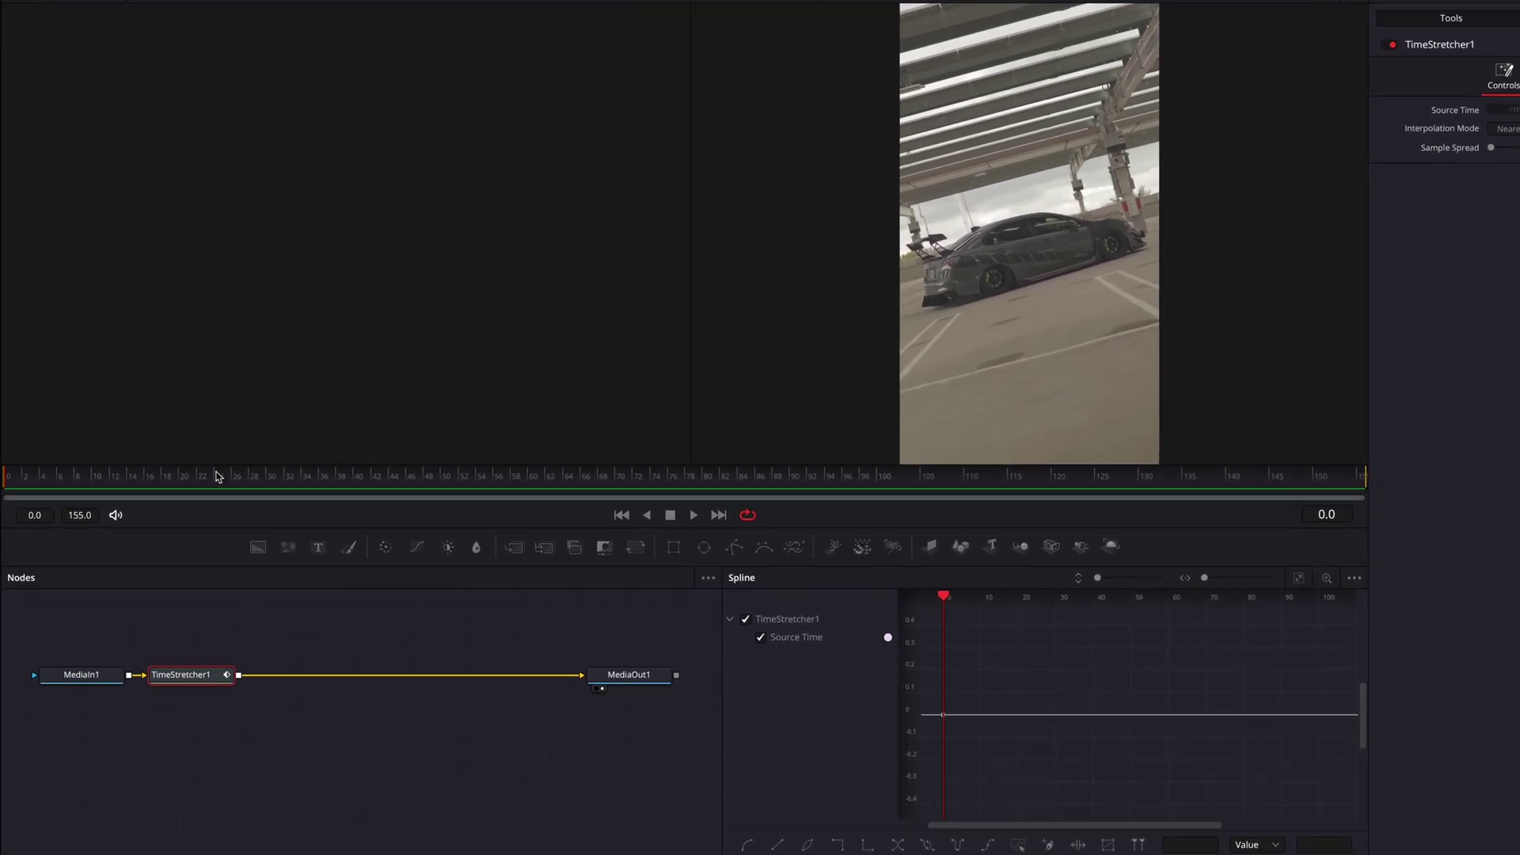
Keyframe Source Time to 155 at frame 42, then scrub back from frame 8 to check the ramp.
{"action": "left_click_drag", "start_coordinate": [15, 494], "coordinate": [124, 495]}
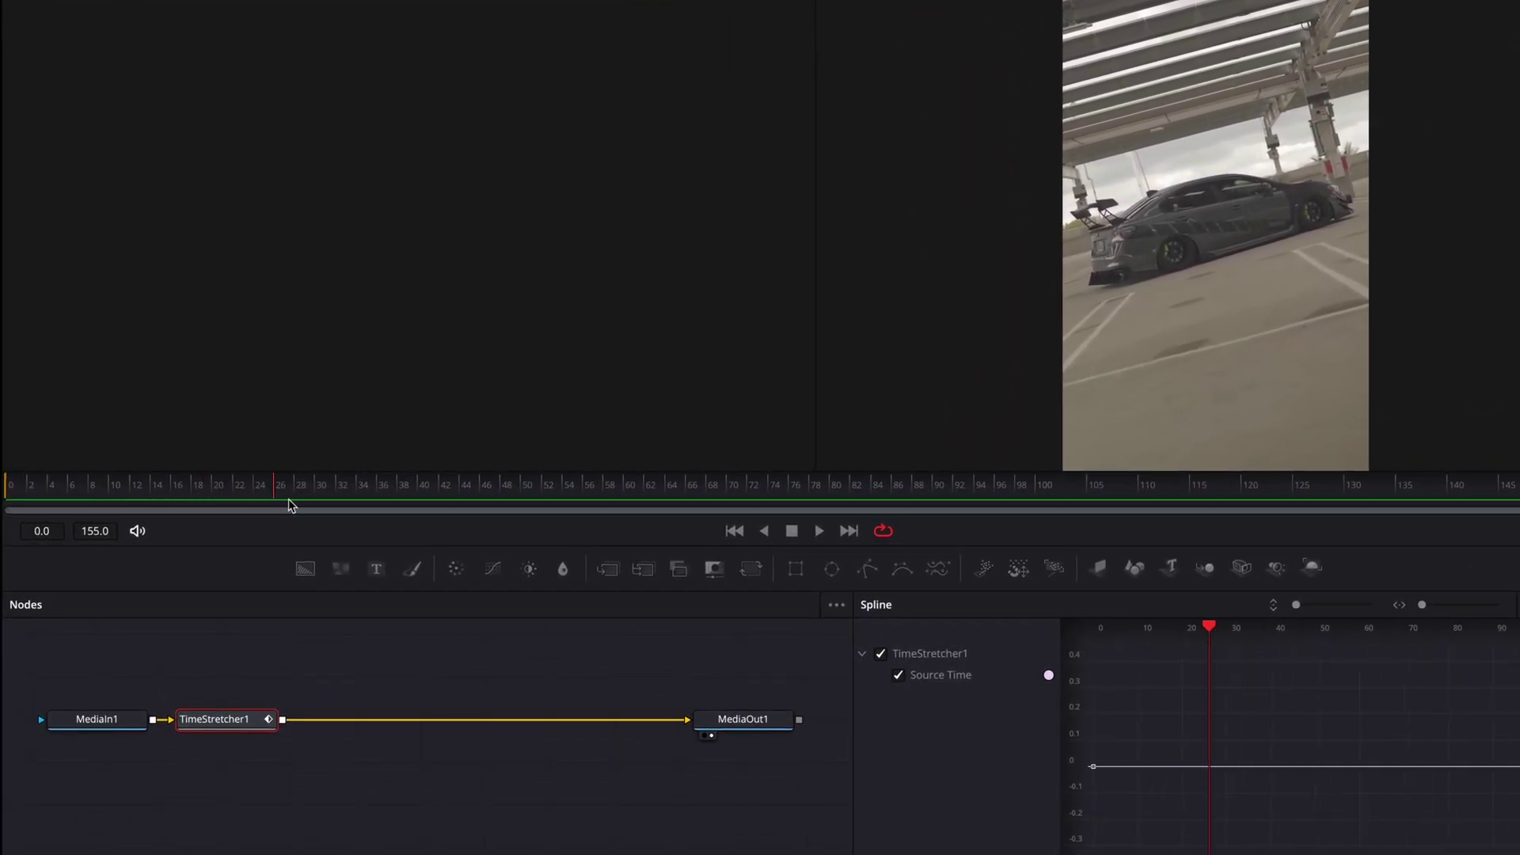
{"action": "left_click_drag", "start_coordinate": [399, 500], "coordinate": [445, 501]}
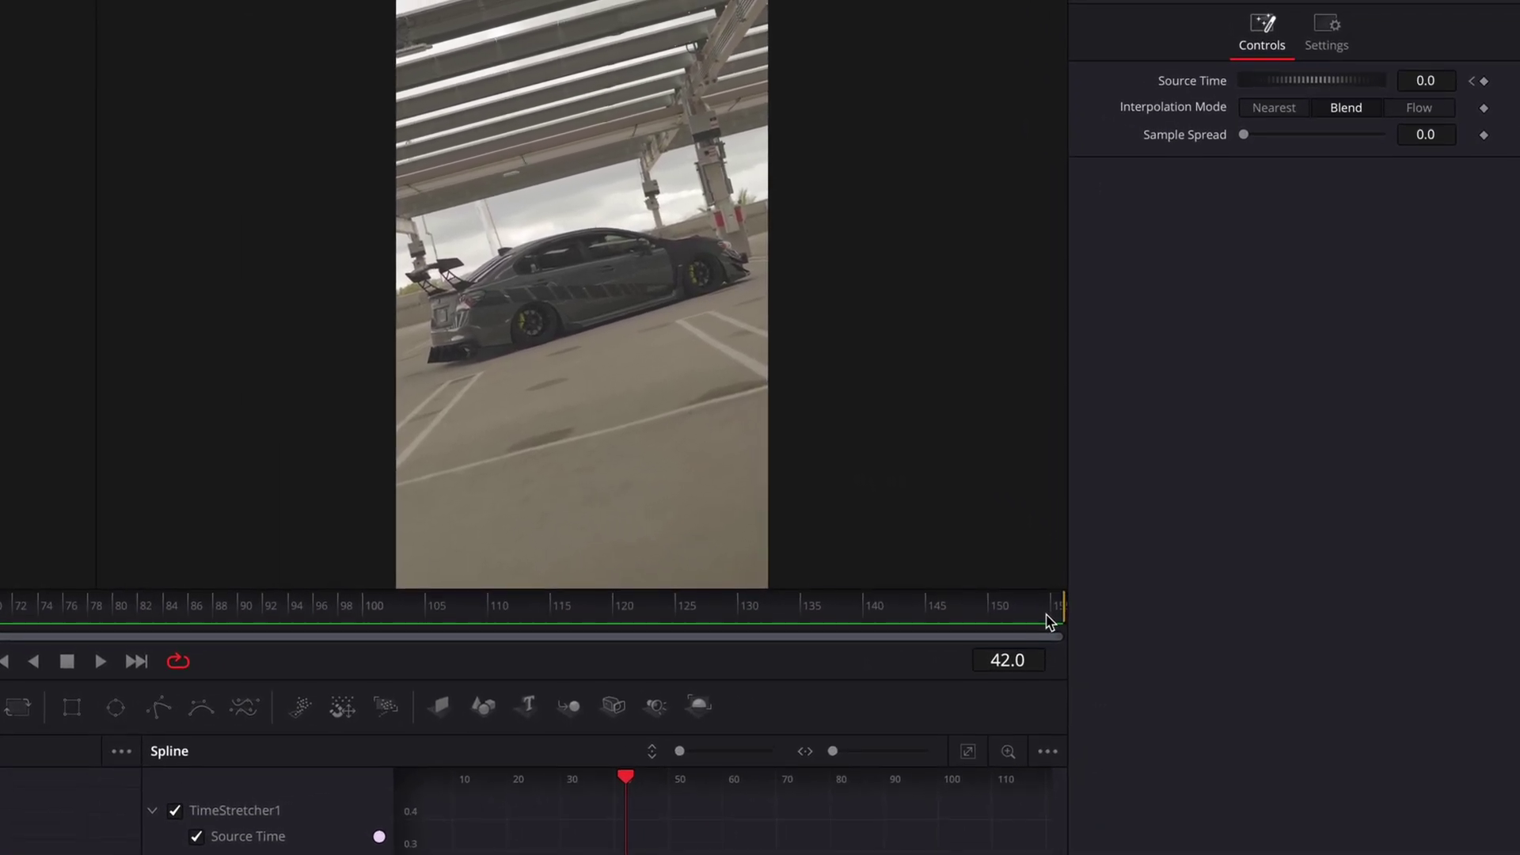
{"action": "left_click", "coordinate": [1429, 116]}
{"action": "type", "text": "1"}
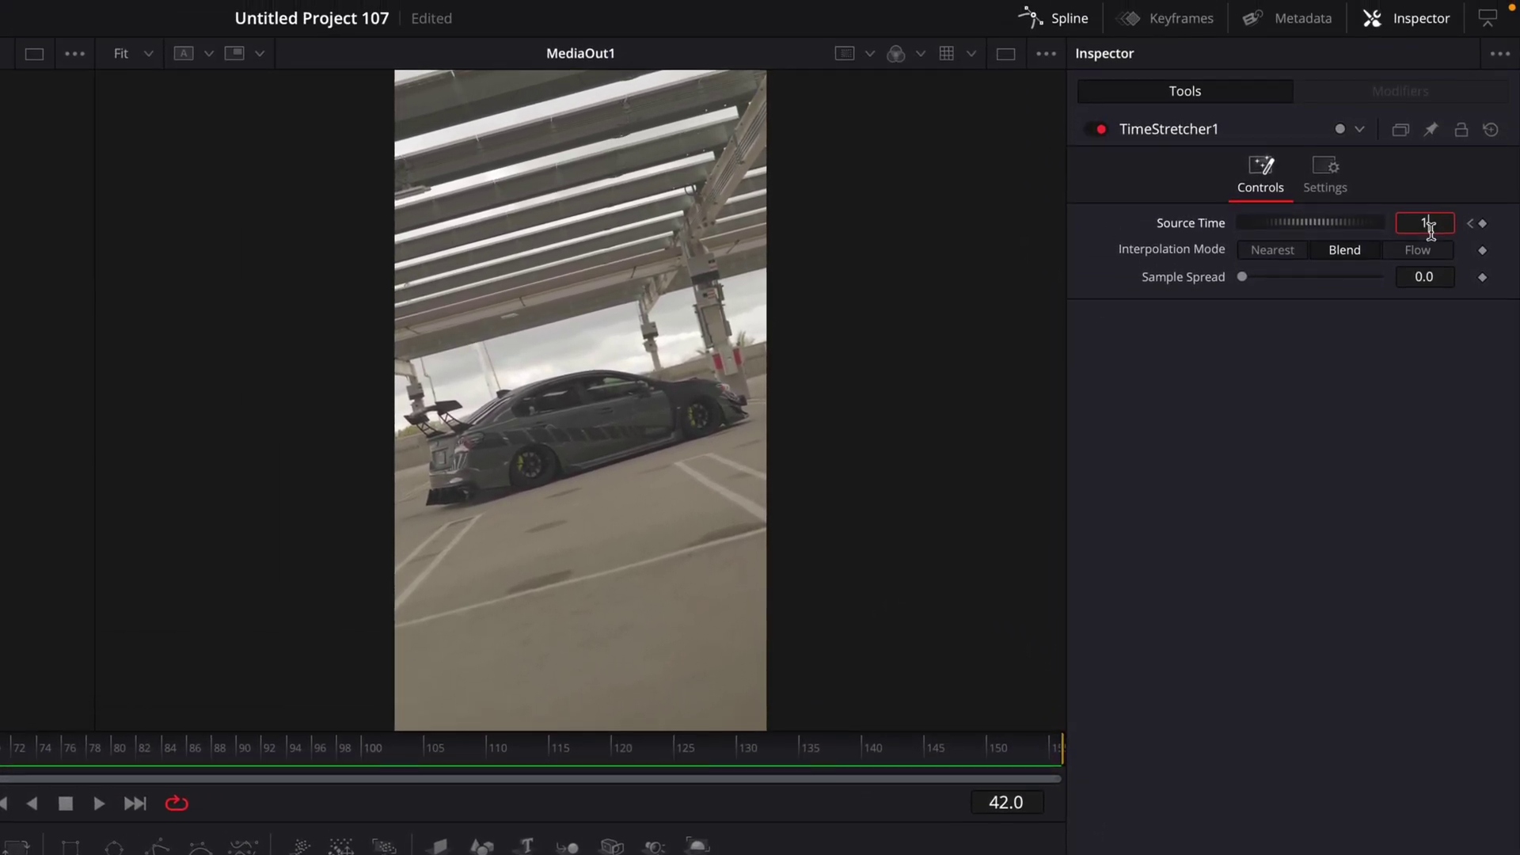
{"action": "type", "text": "55"}
{"action": "key", "text": "Tab"}
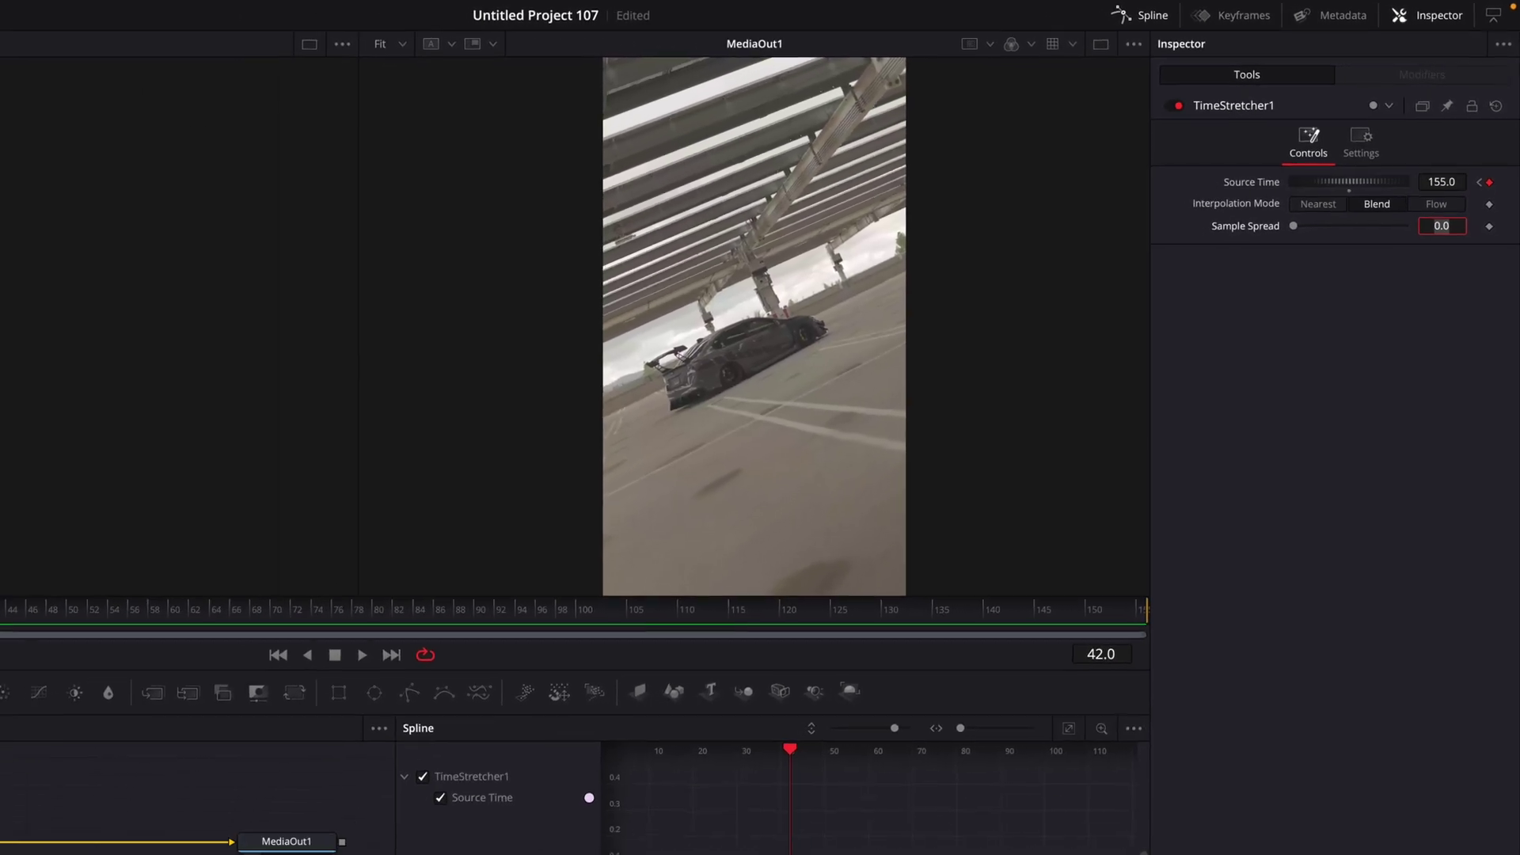
{"action": "left_click", "coordinate": [69, 473]}
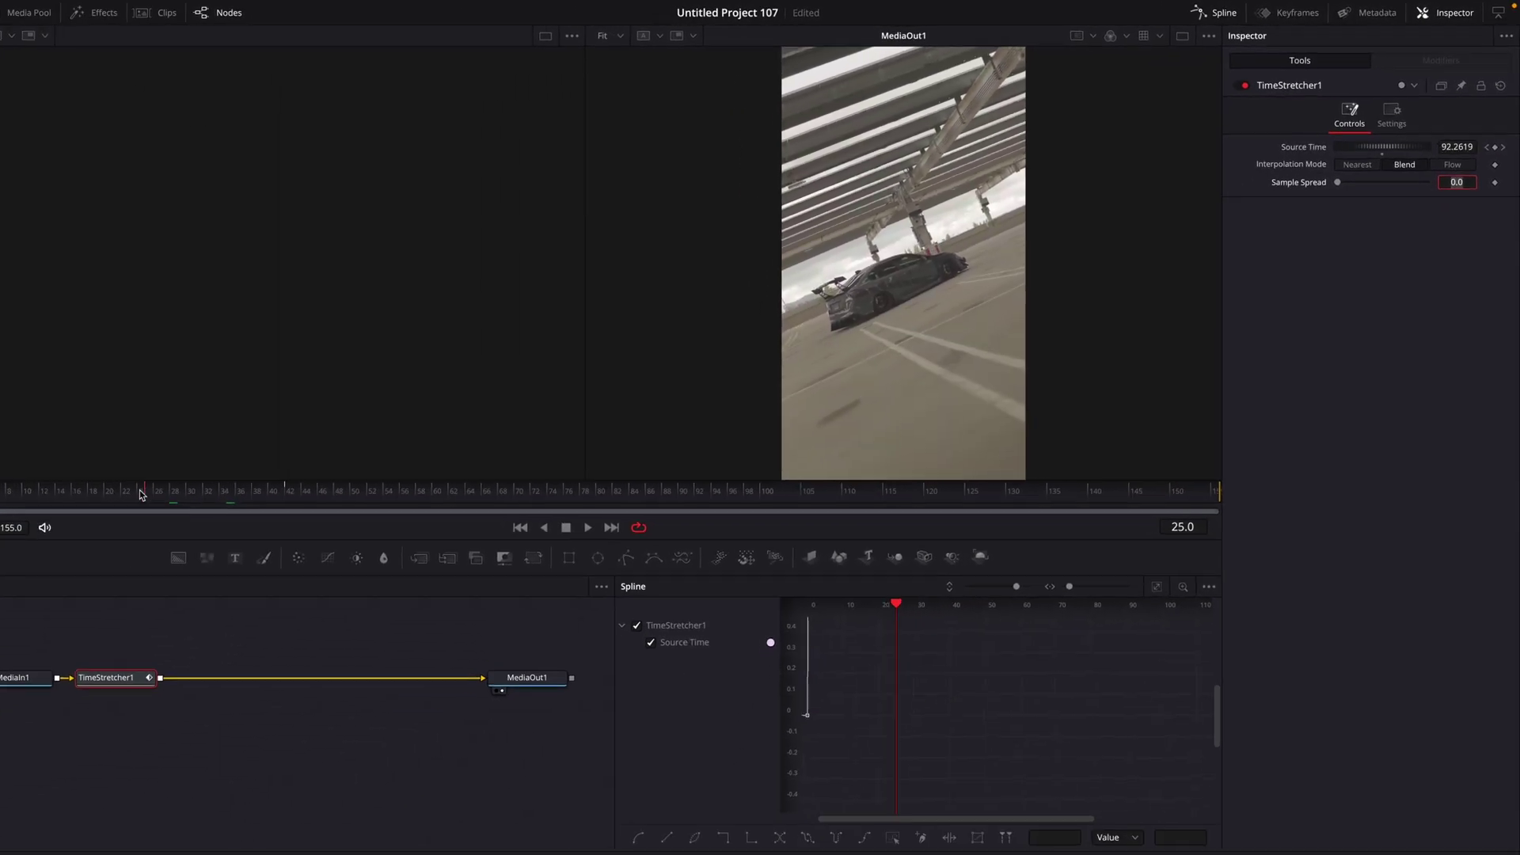
{"action": "left_click_drag", "start_coordinate": [69, 473], "coordinate": [337, 477]}
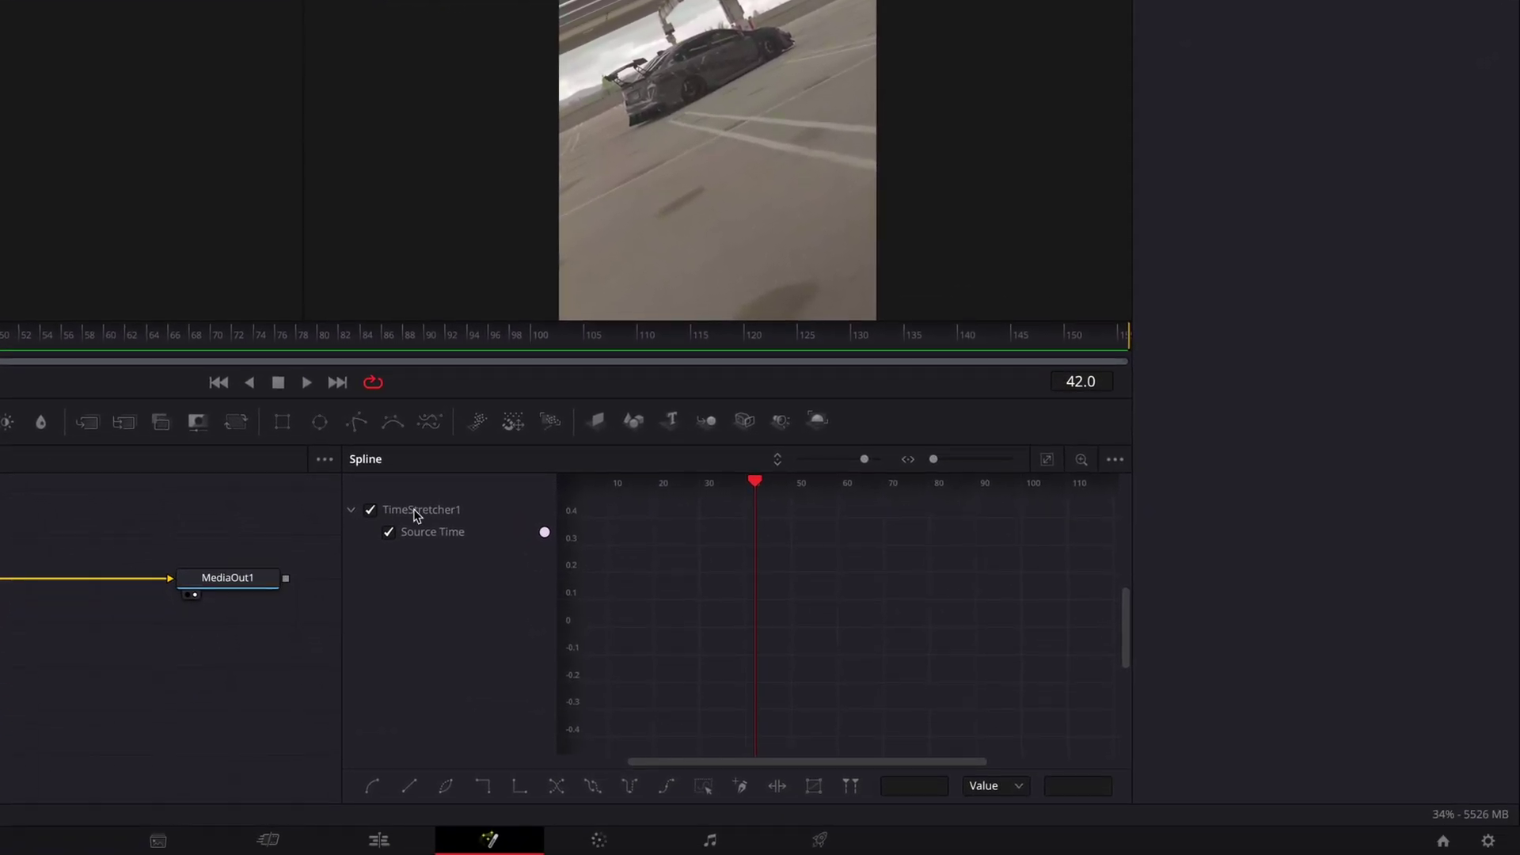
Fit the Source Time curve, select its keyframes, steepen the ramp into 155 at frame 42, and preview it.
{"action": "left_click", "coordinate": [1047, 462]}
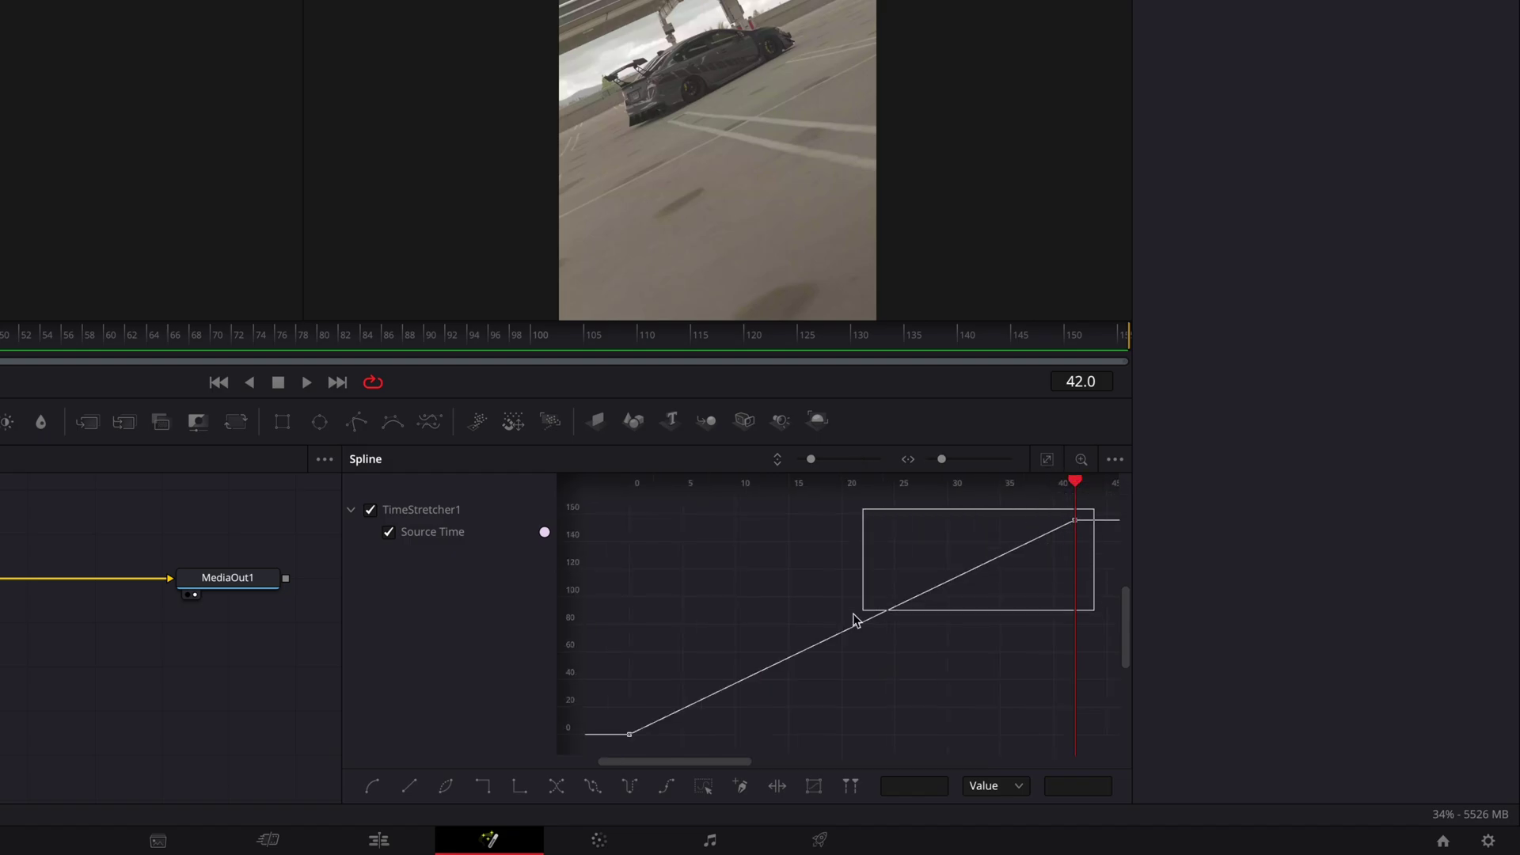
{"action": "left_click_drag", "start_coordinate": [604, 762], "coordinate": [604, 762]}
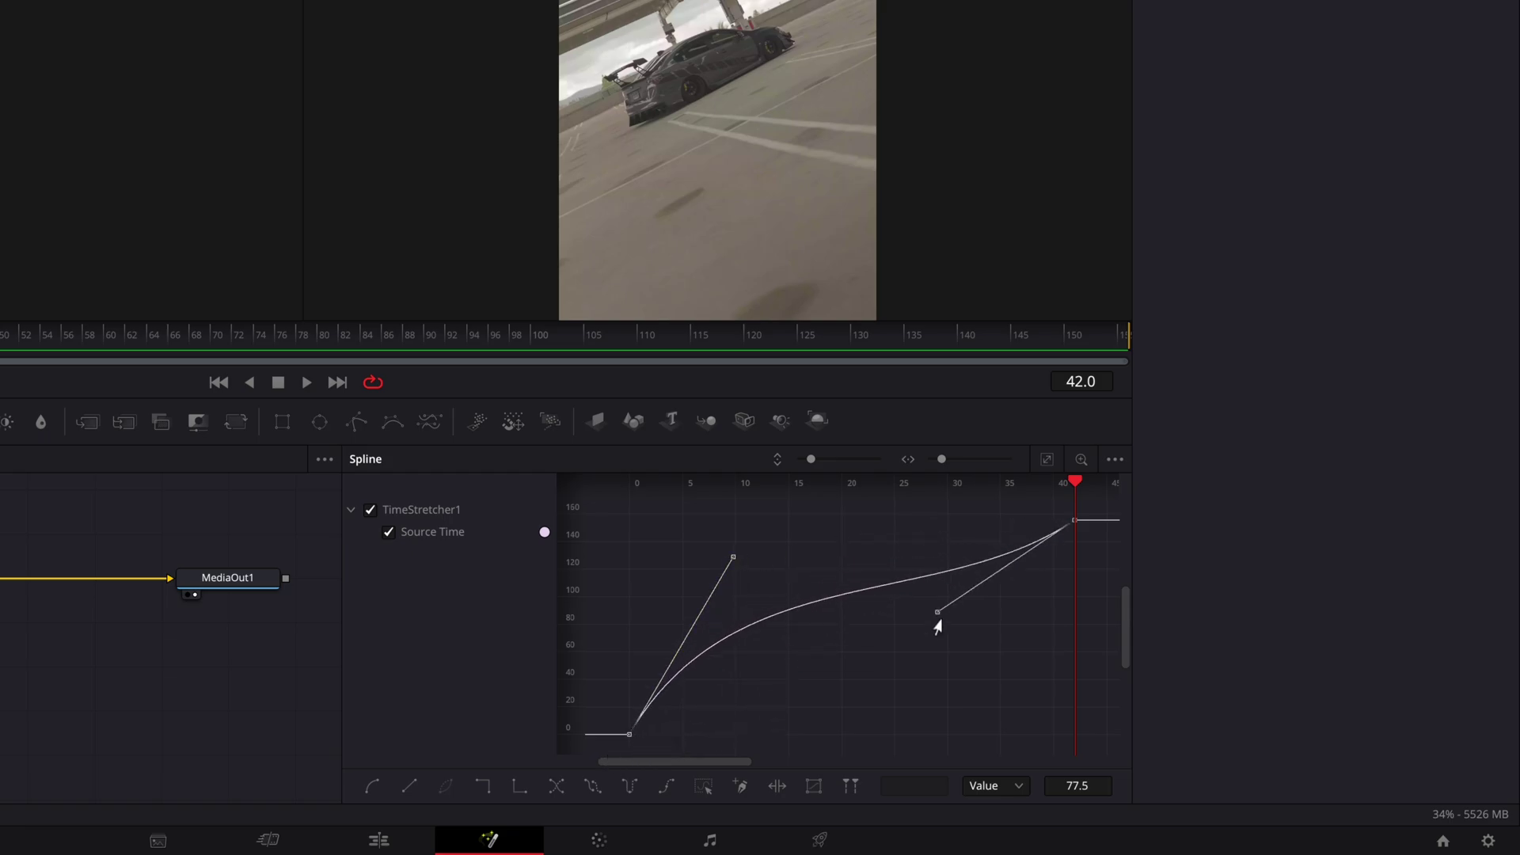
{"action": "left_click_drag", "start_coordinate": [972, 695], "coordinate": [989, 708]}
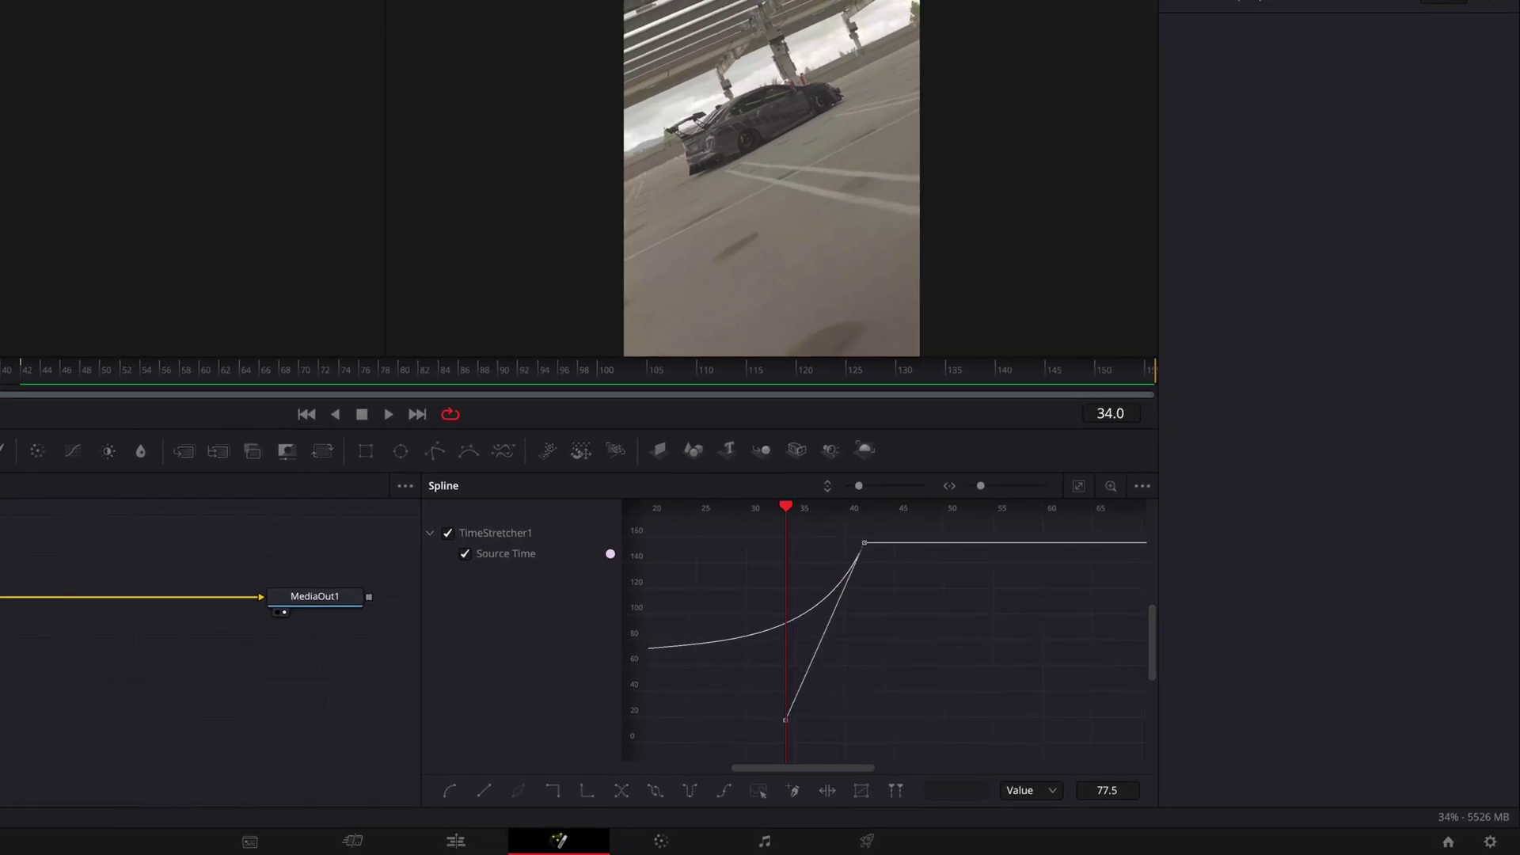
{"action": "key", "text": "space"}
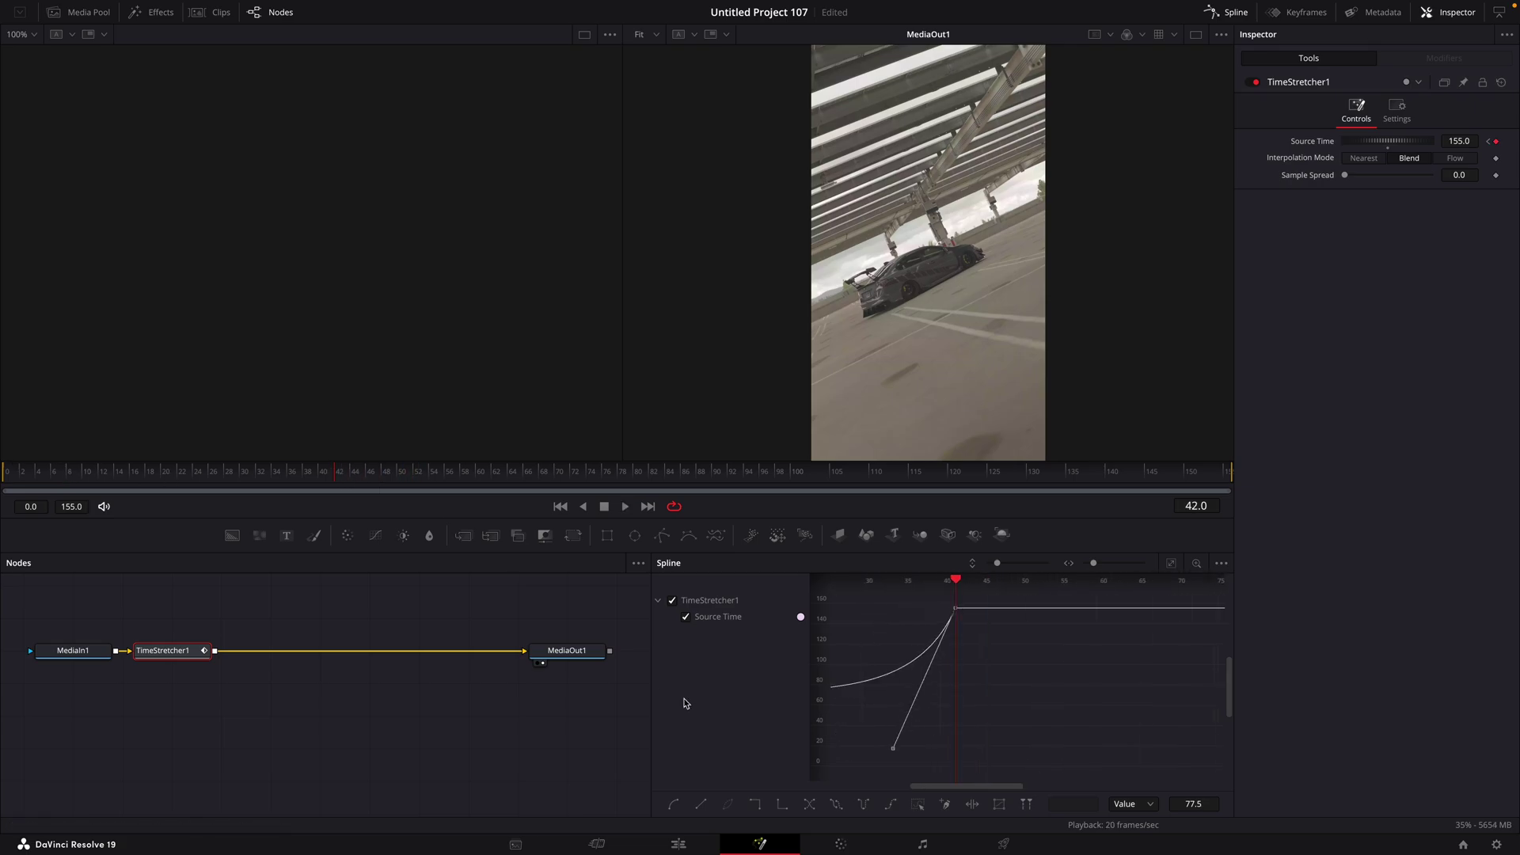
On the Edit timeline, split Compound Clip 4 at the playhead and delete the remainder, closing the gap.
{"action": "left_click", "coordinate": [711, 845]}
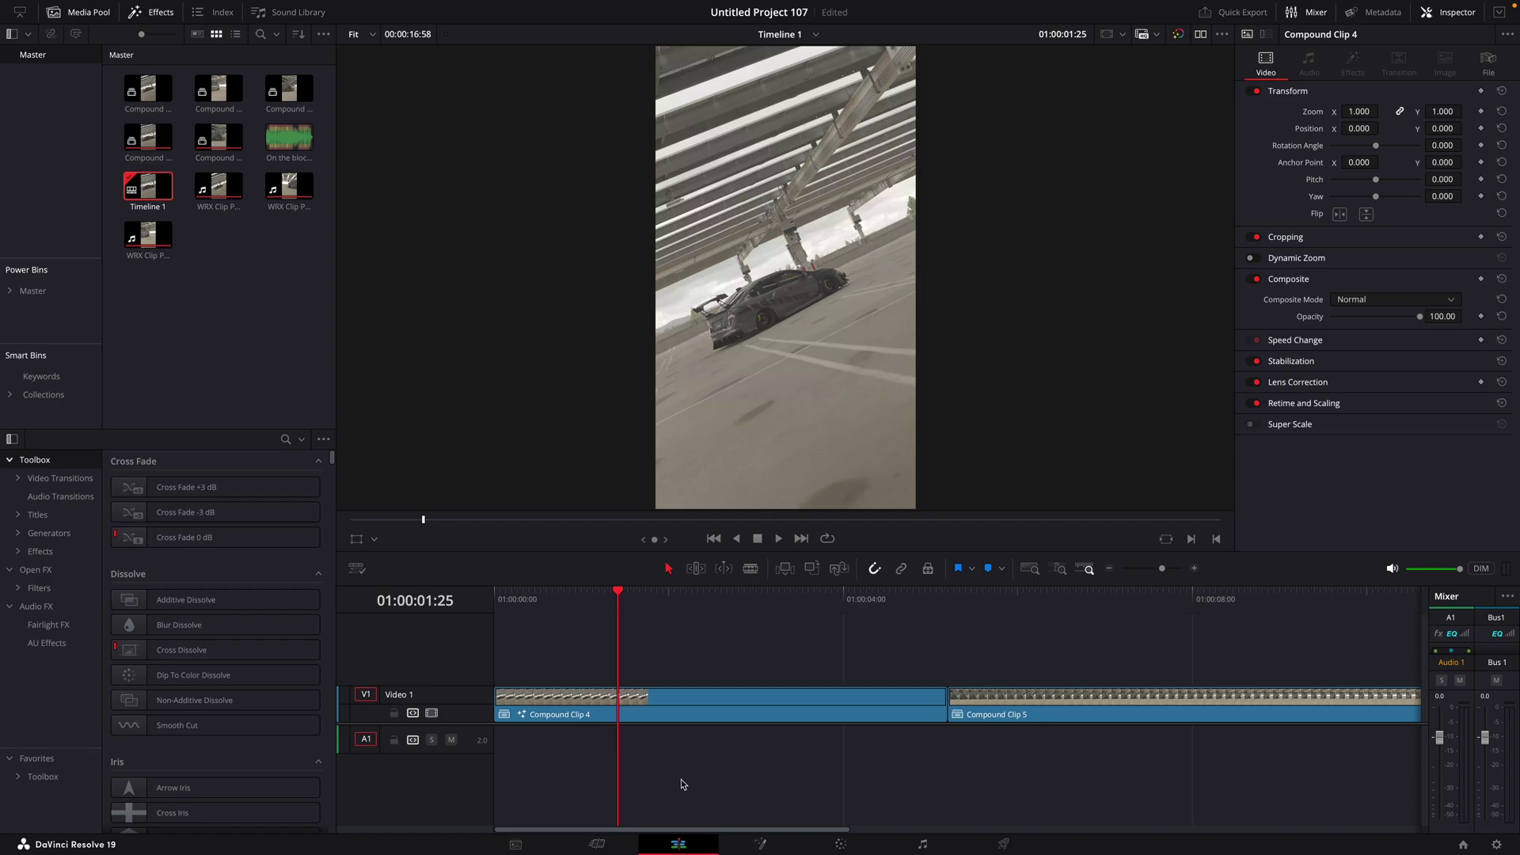
{"action": "key", "text": "ctrl+backslash"}
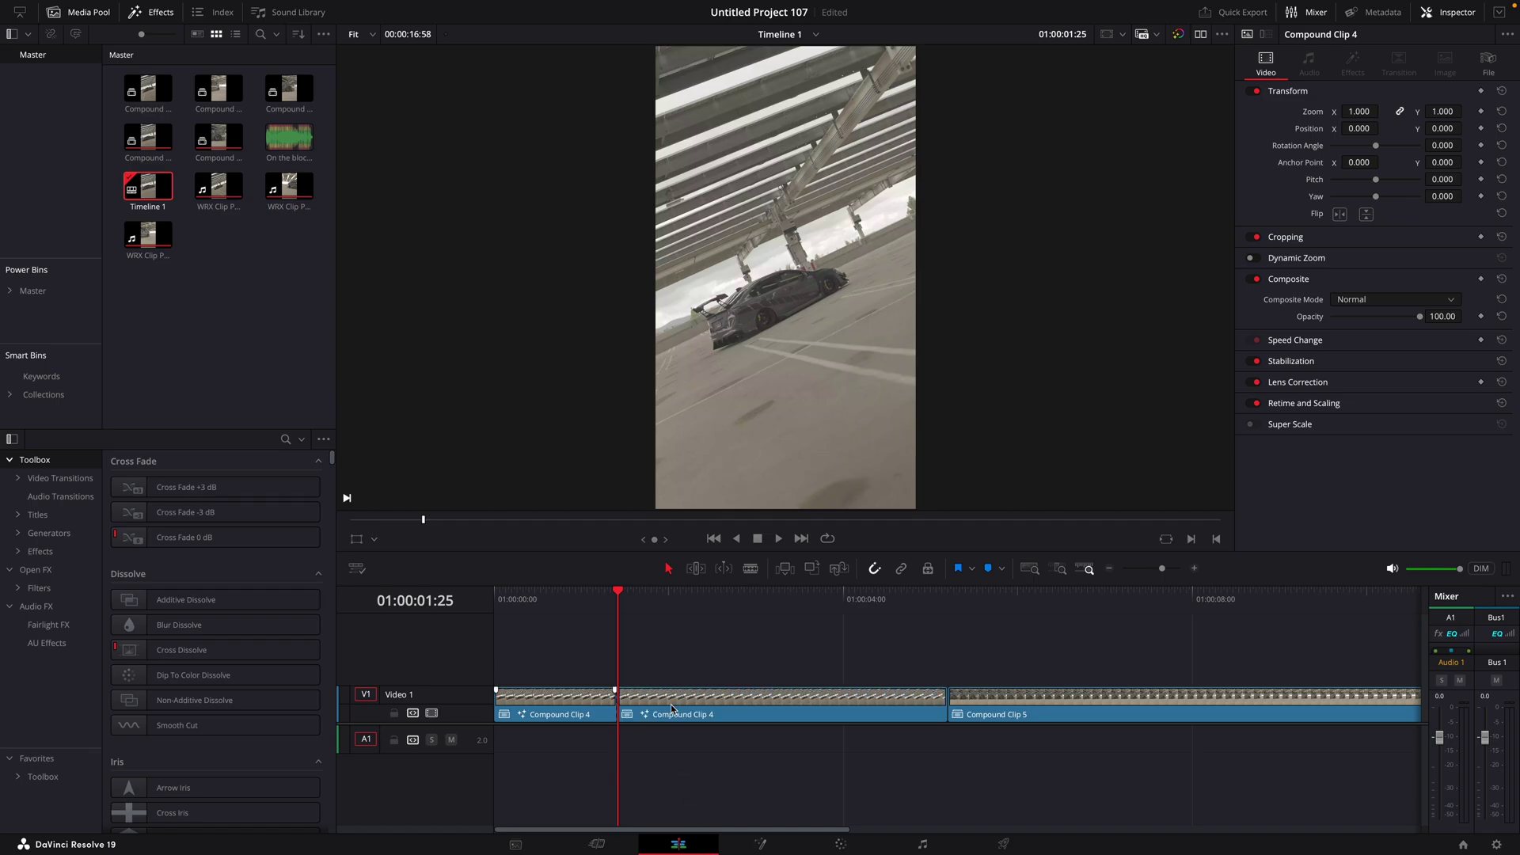
{"action": "key", "text": "Delete"}
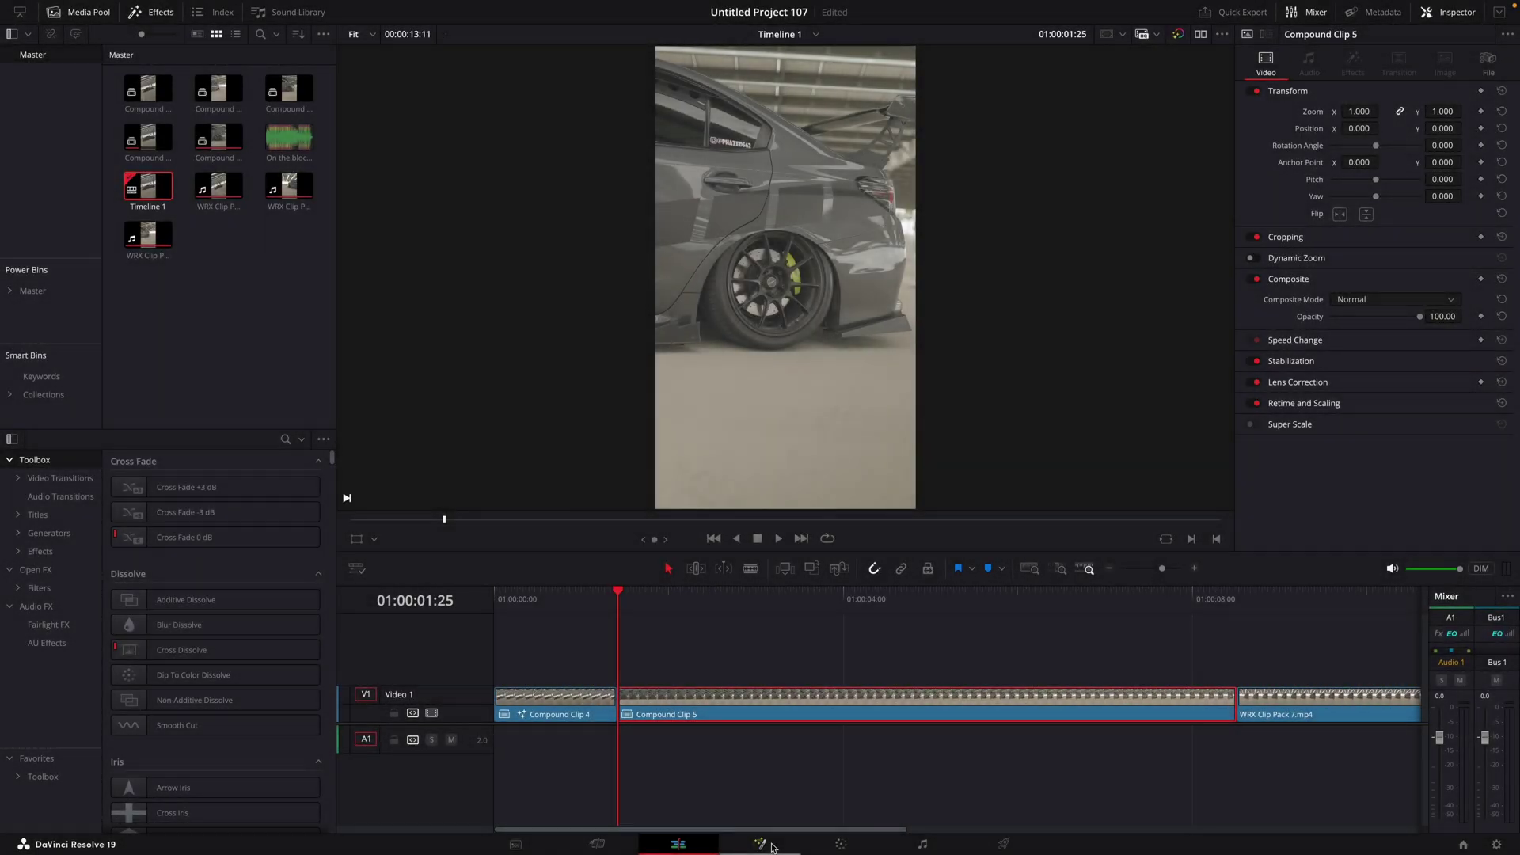
Open Compound Clip 5 in Fusion and add a Time Stretcher to its node chain.
{"action": "left_click", "coordinate": [769, 845]}
{"action": "key", "text": "shift+space"}
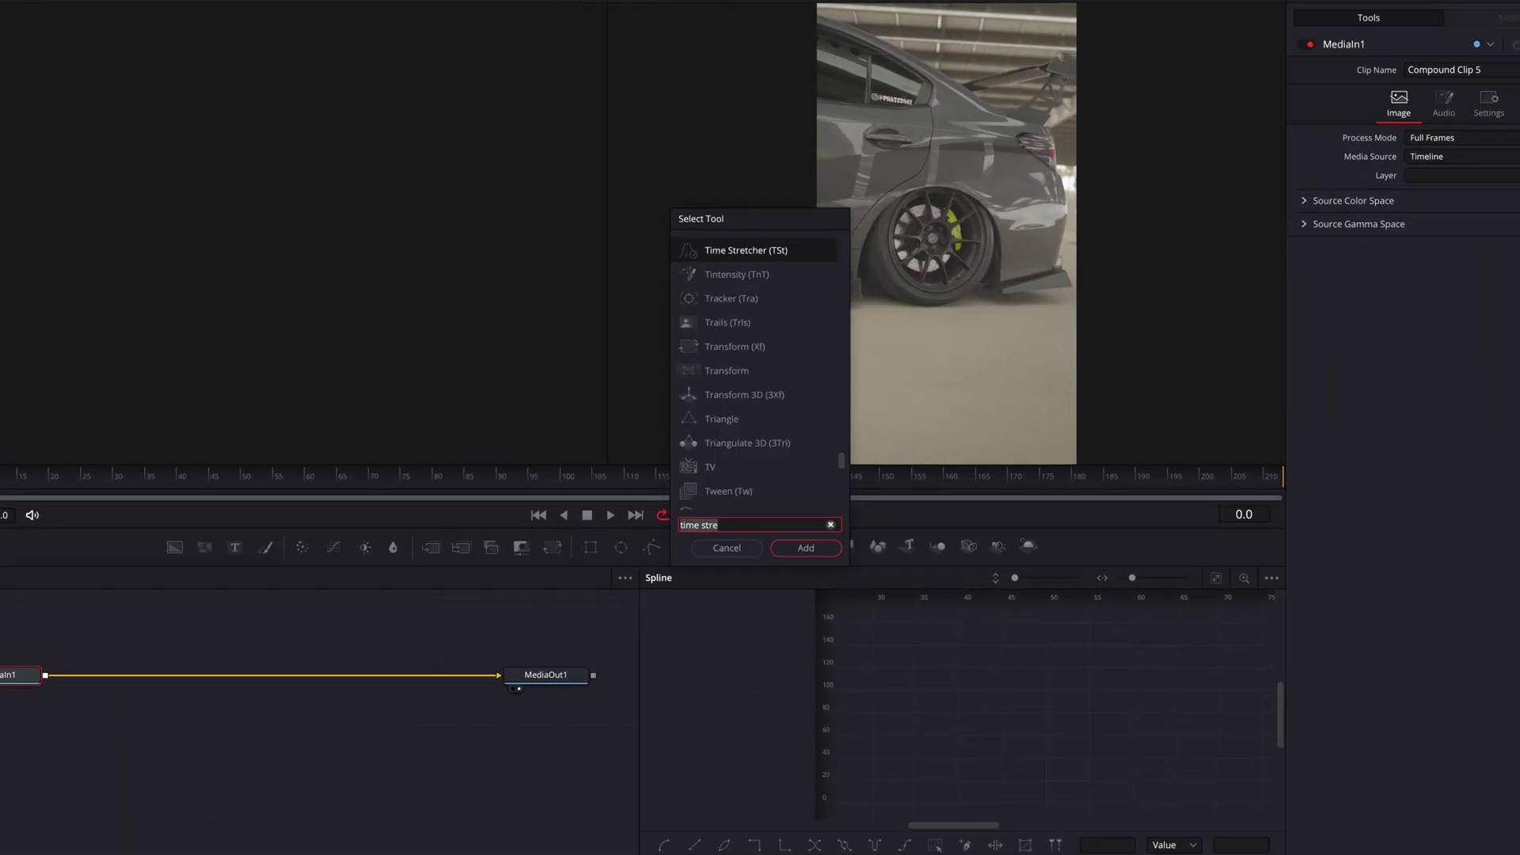
{"action": "type", "text": "tie s"}
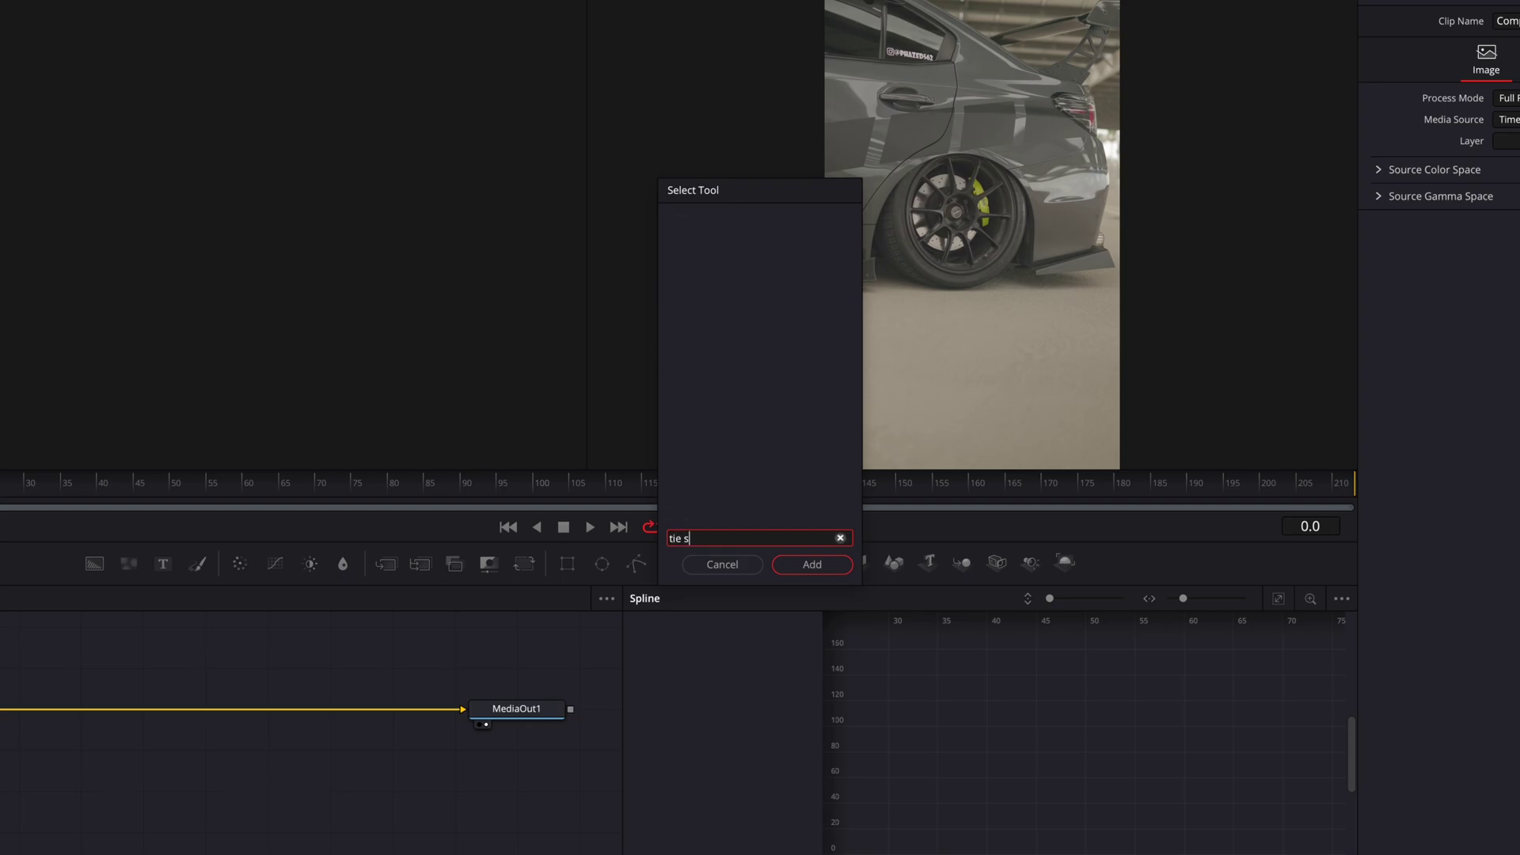
{"action": "key", "text": "BackSpace"}
{"action": "key", "text": "BackSpace"}
{"action": "type", "text": "me str"}
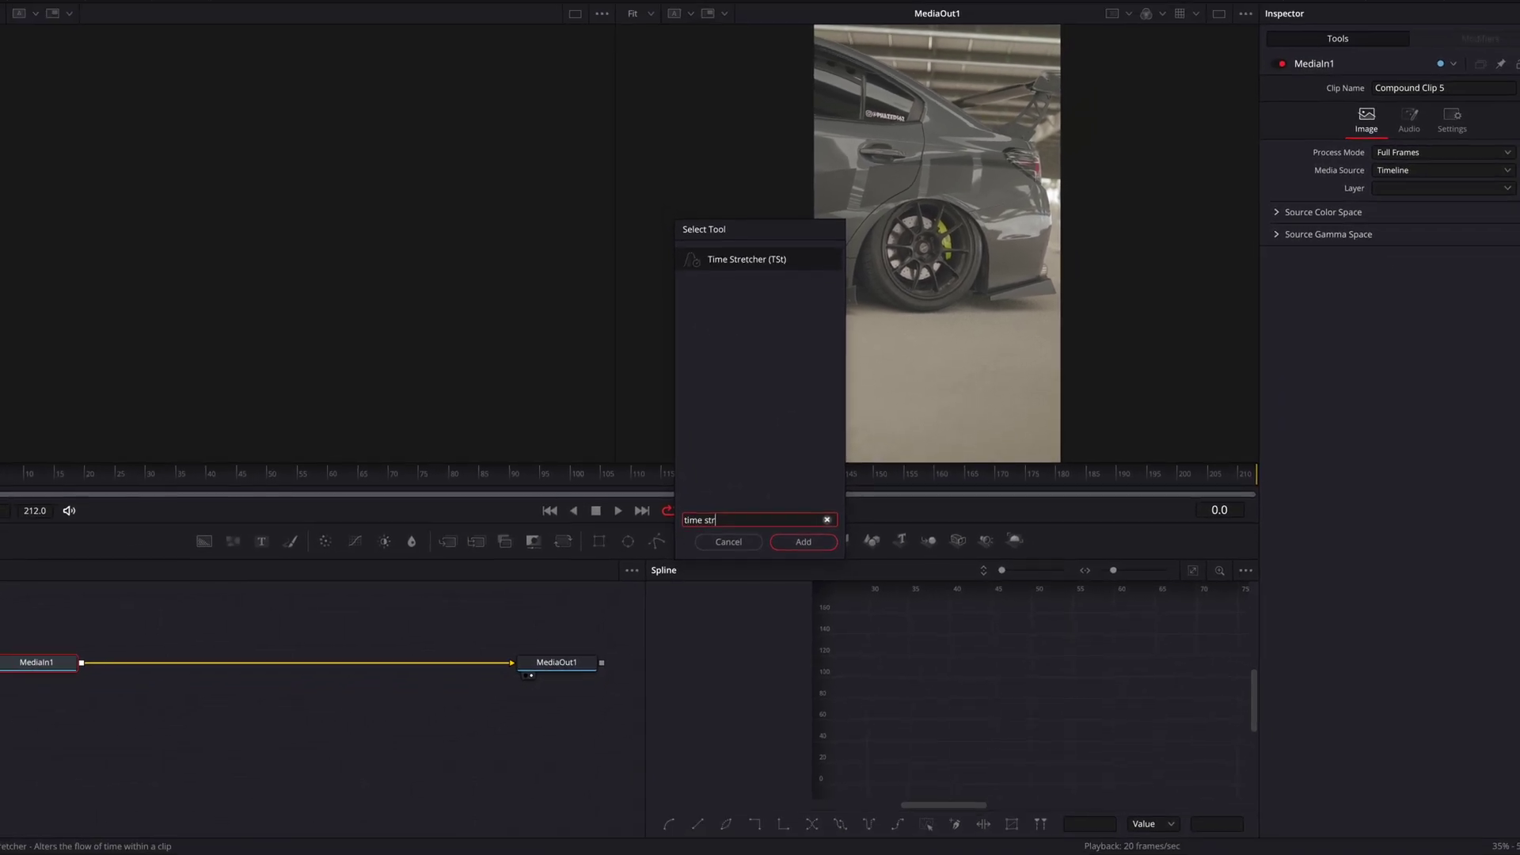
{"action": "key", "text": "Return"}
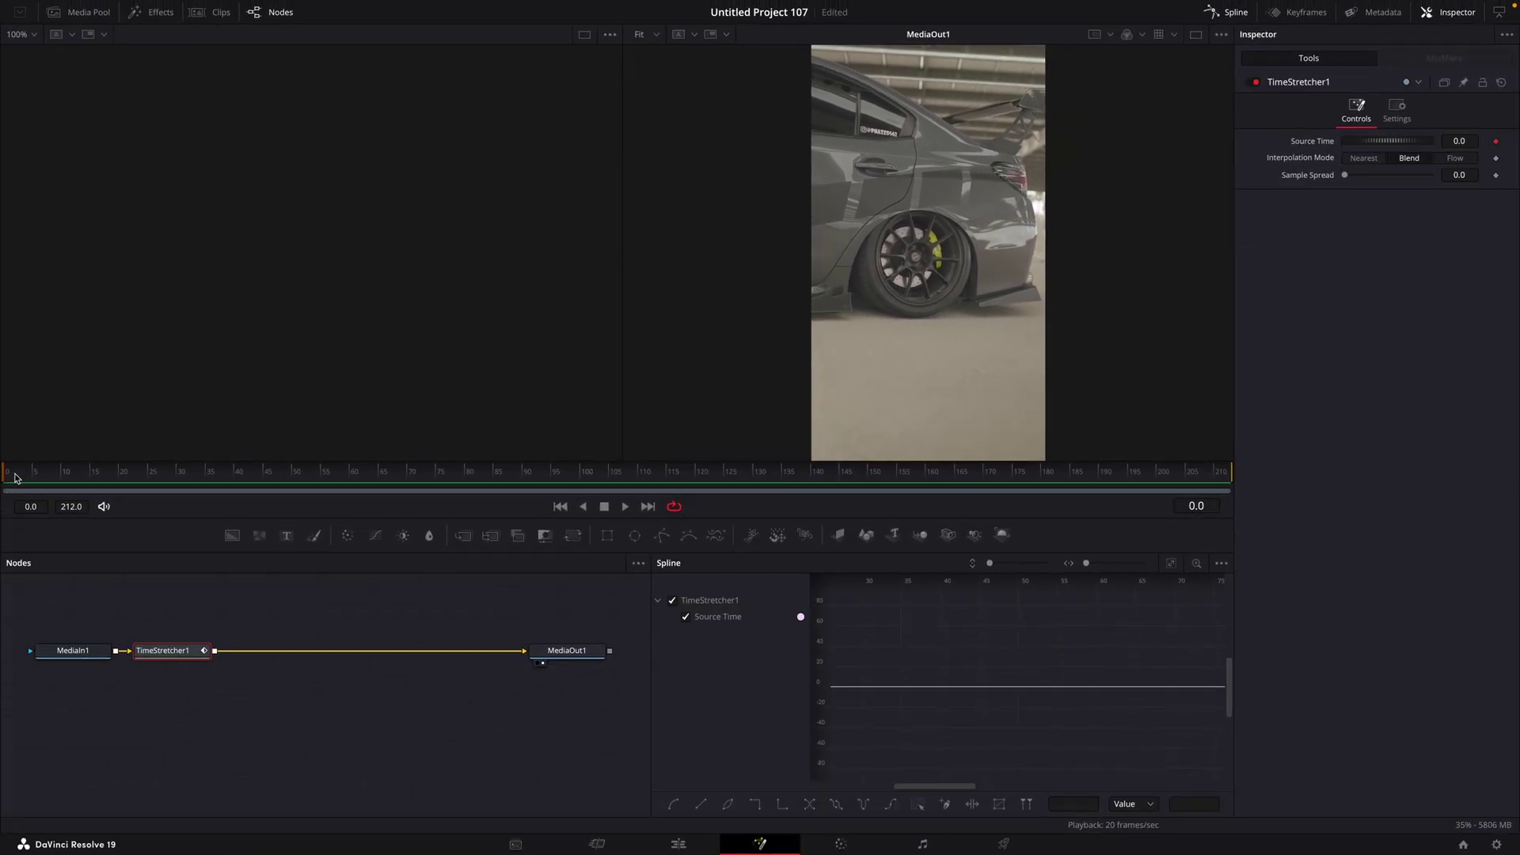
Set Source Time keyframes of 0.0 at frame 90 and 210.0 at frame 45.
{"action": "left_click_drag", "start_coordinate": [14, 477], "coordinate": [200, 490]}
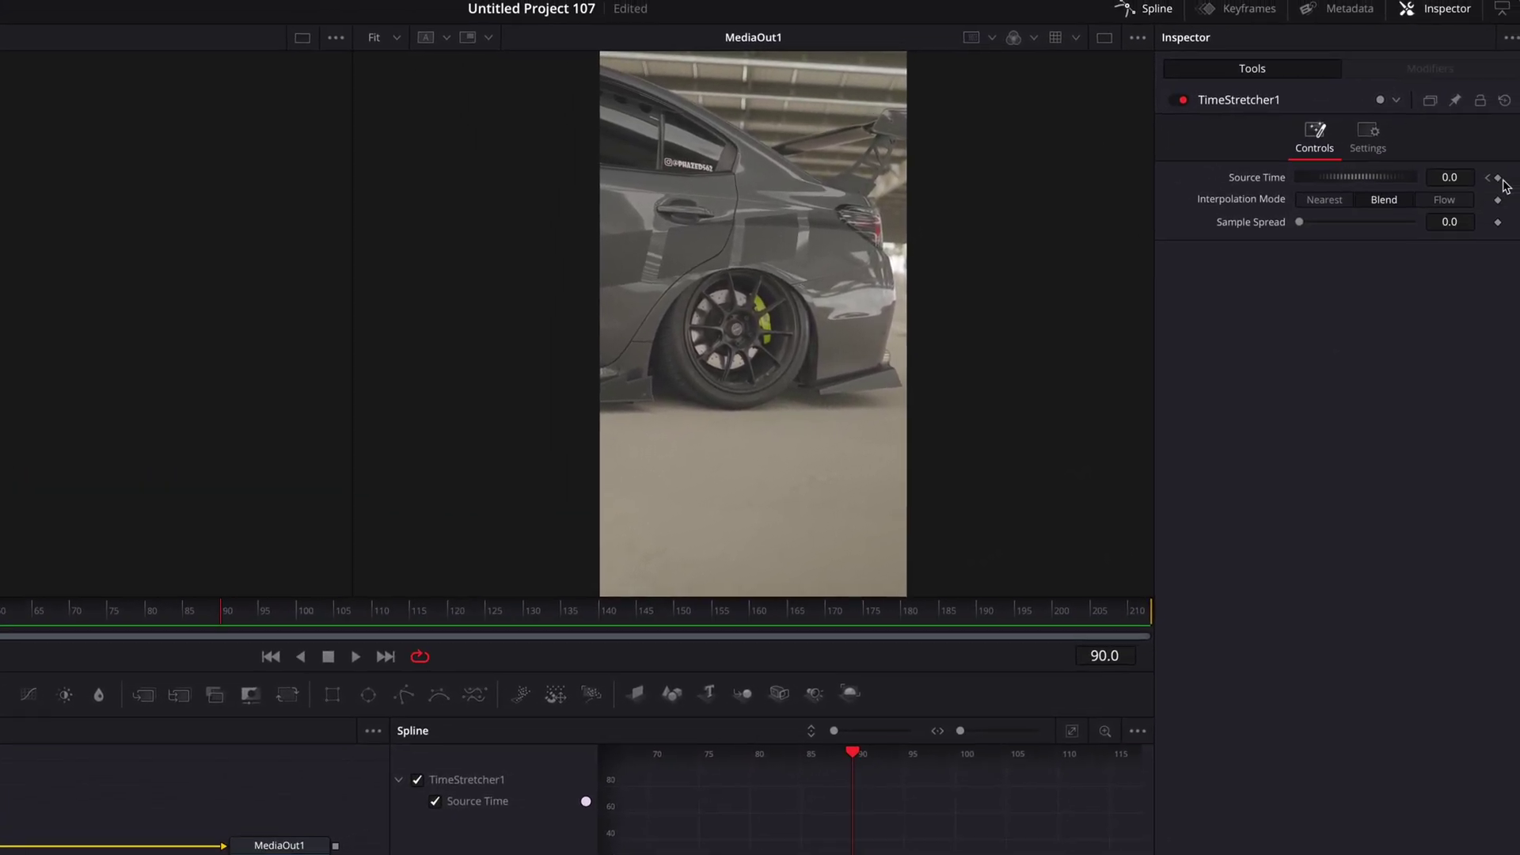
{"action": "left_click", "coordinate": [1498, 178]}
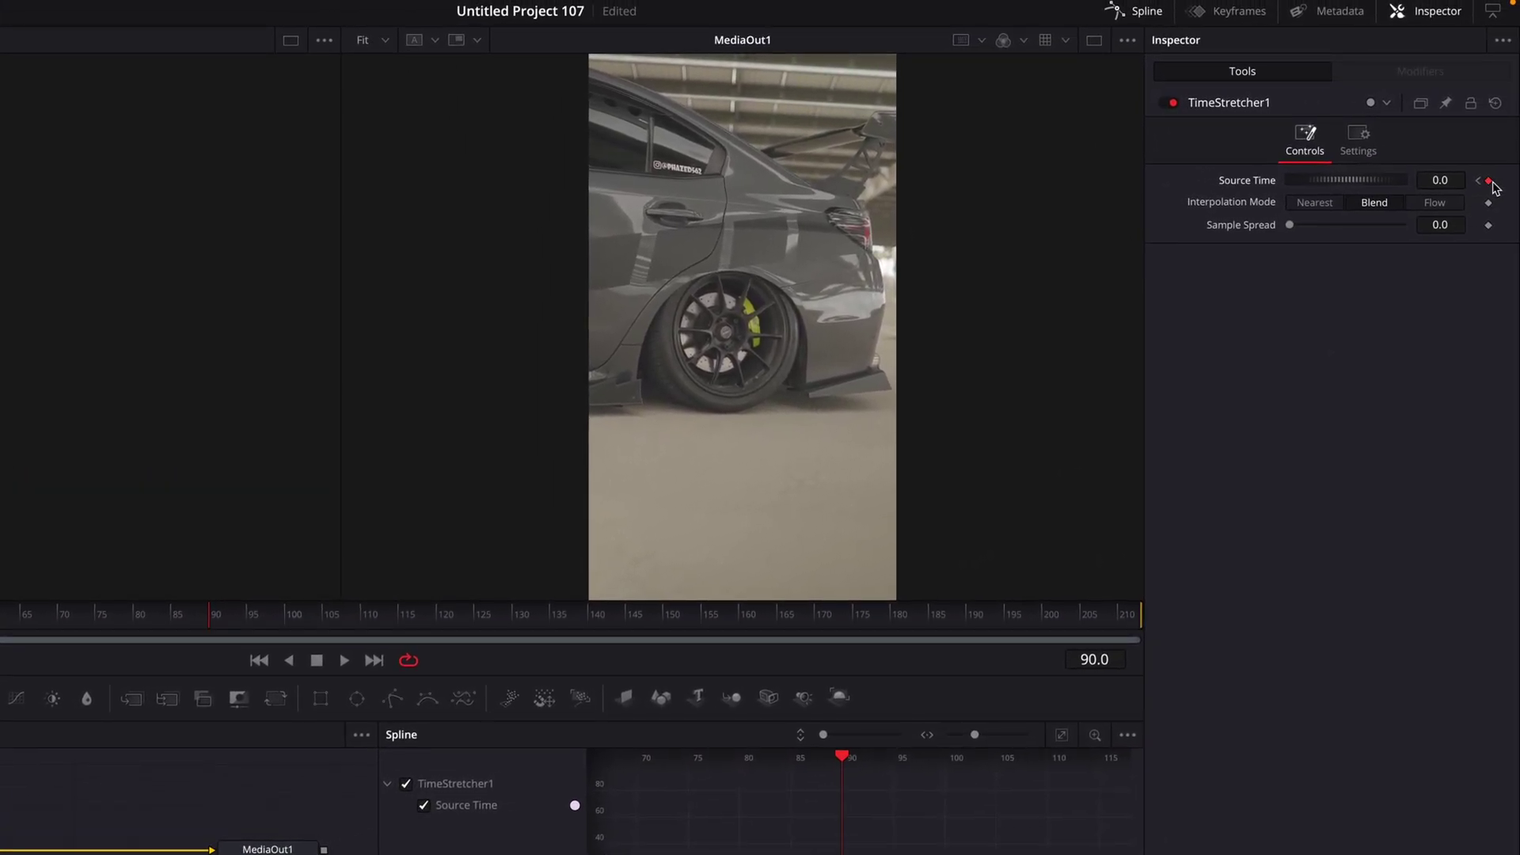
{"action": "left_click", "coordinate": [175, 618]}
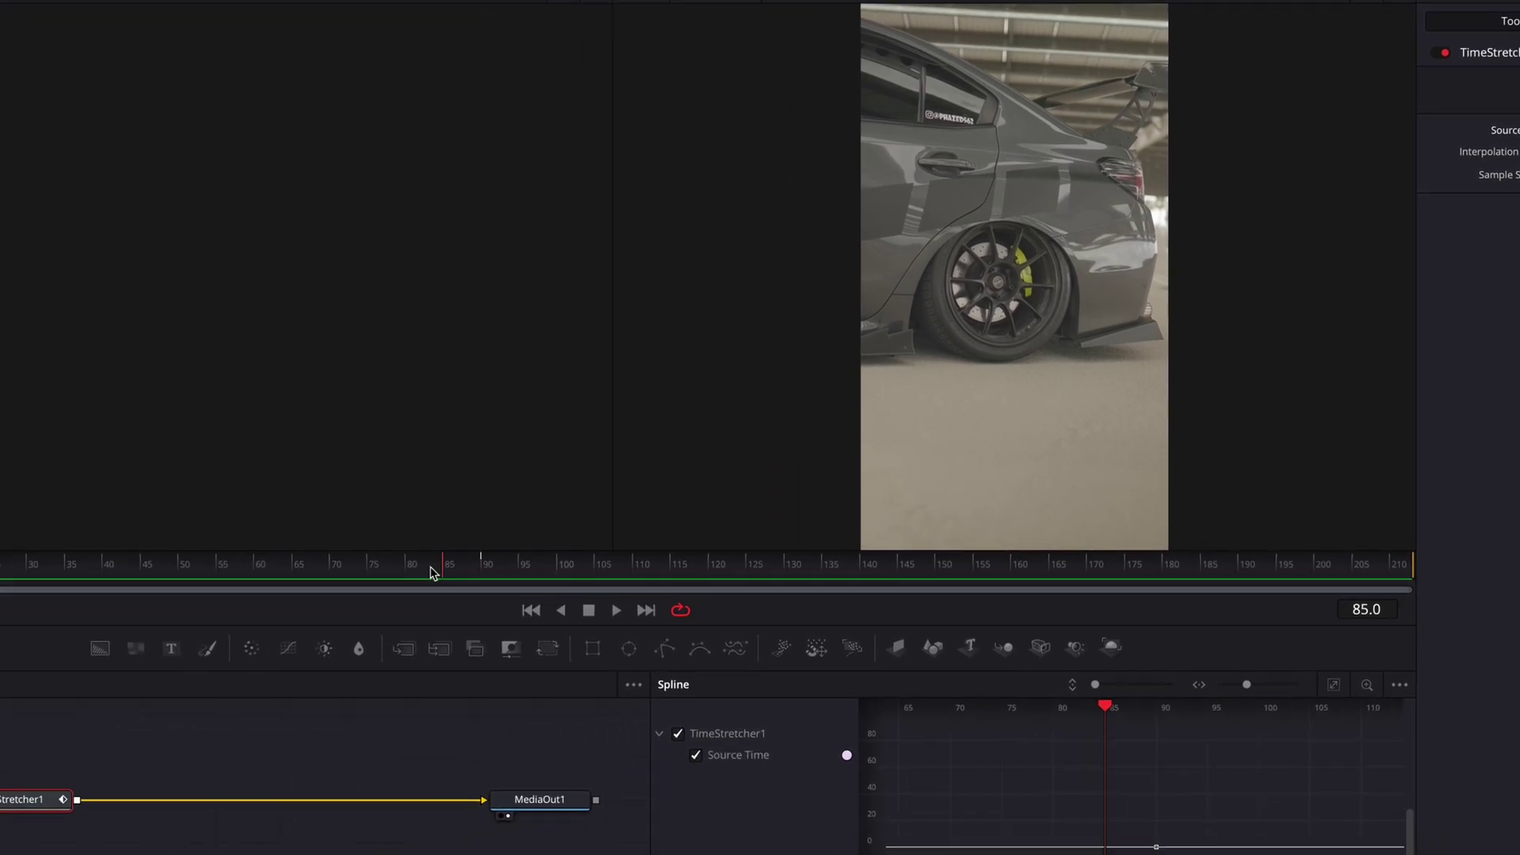
{"action": "left_click_drag", "start_coordinate": [433, 572], "coordinate": [345, 602]}
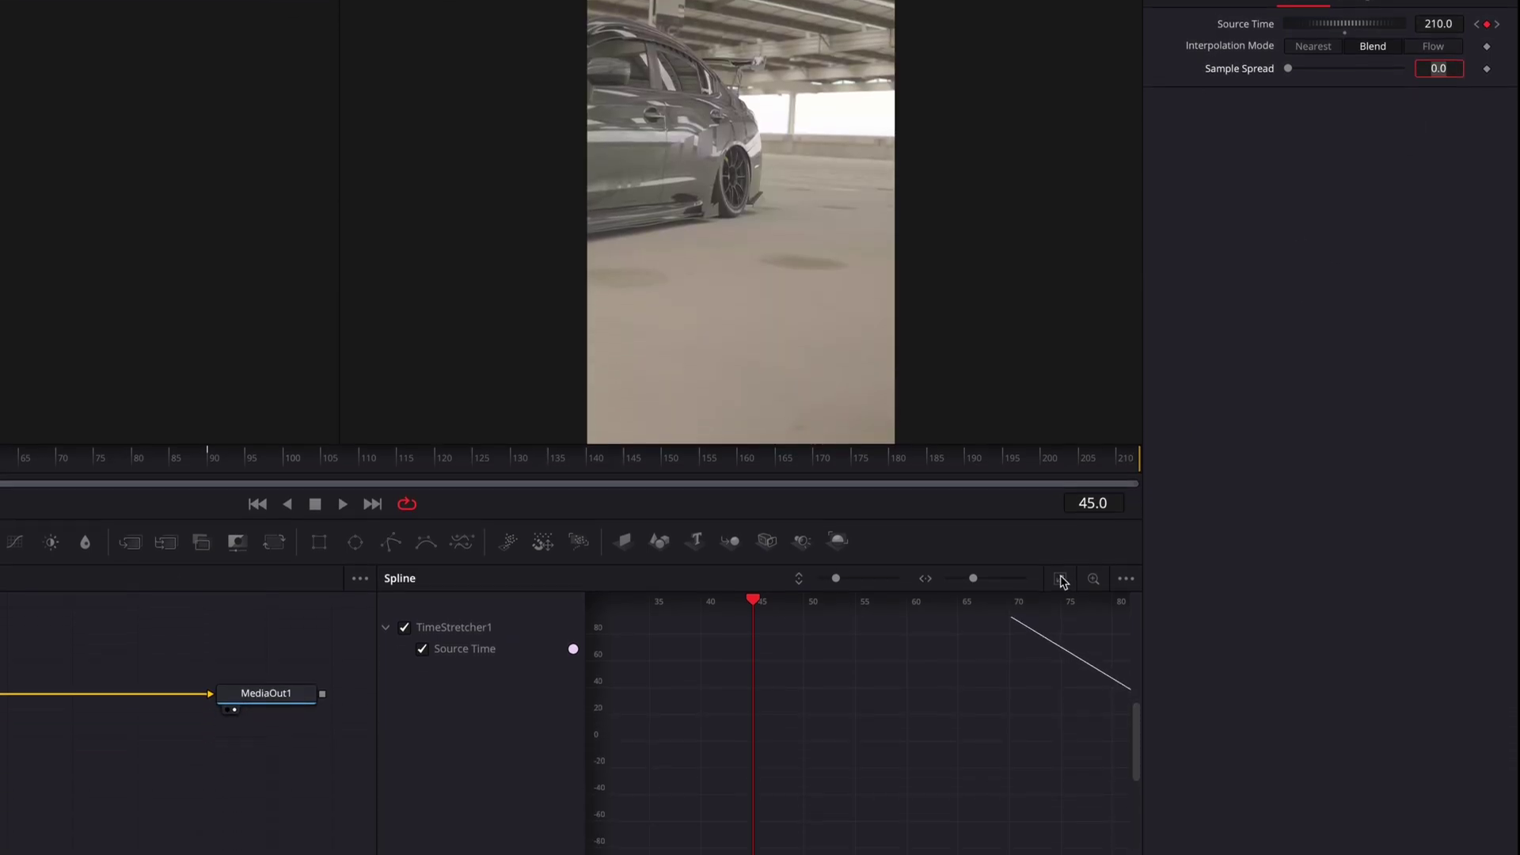
Fit the Source Time curve and make its first and last keyframes linear.
{"action": "left_click", "coordinate": [1062, 580]}
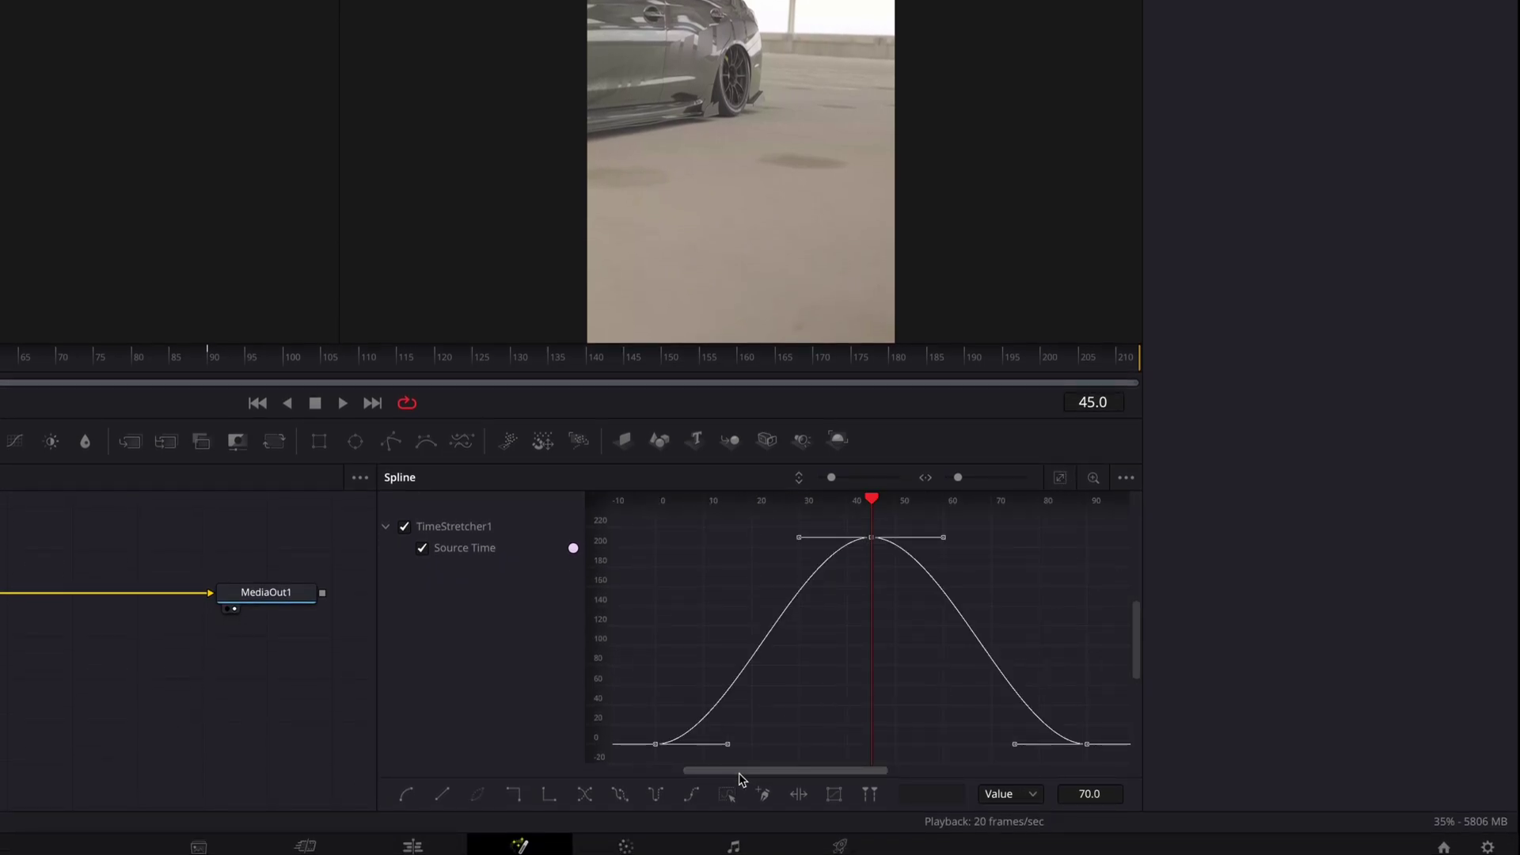
{"action": "left_click", "coordinate": [656, 744]}
{"action": "key", "text": "l"}
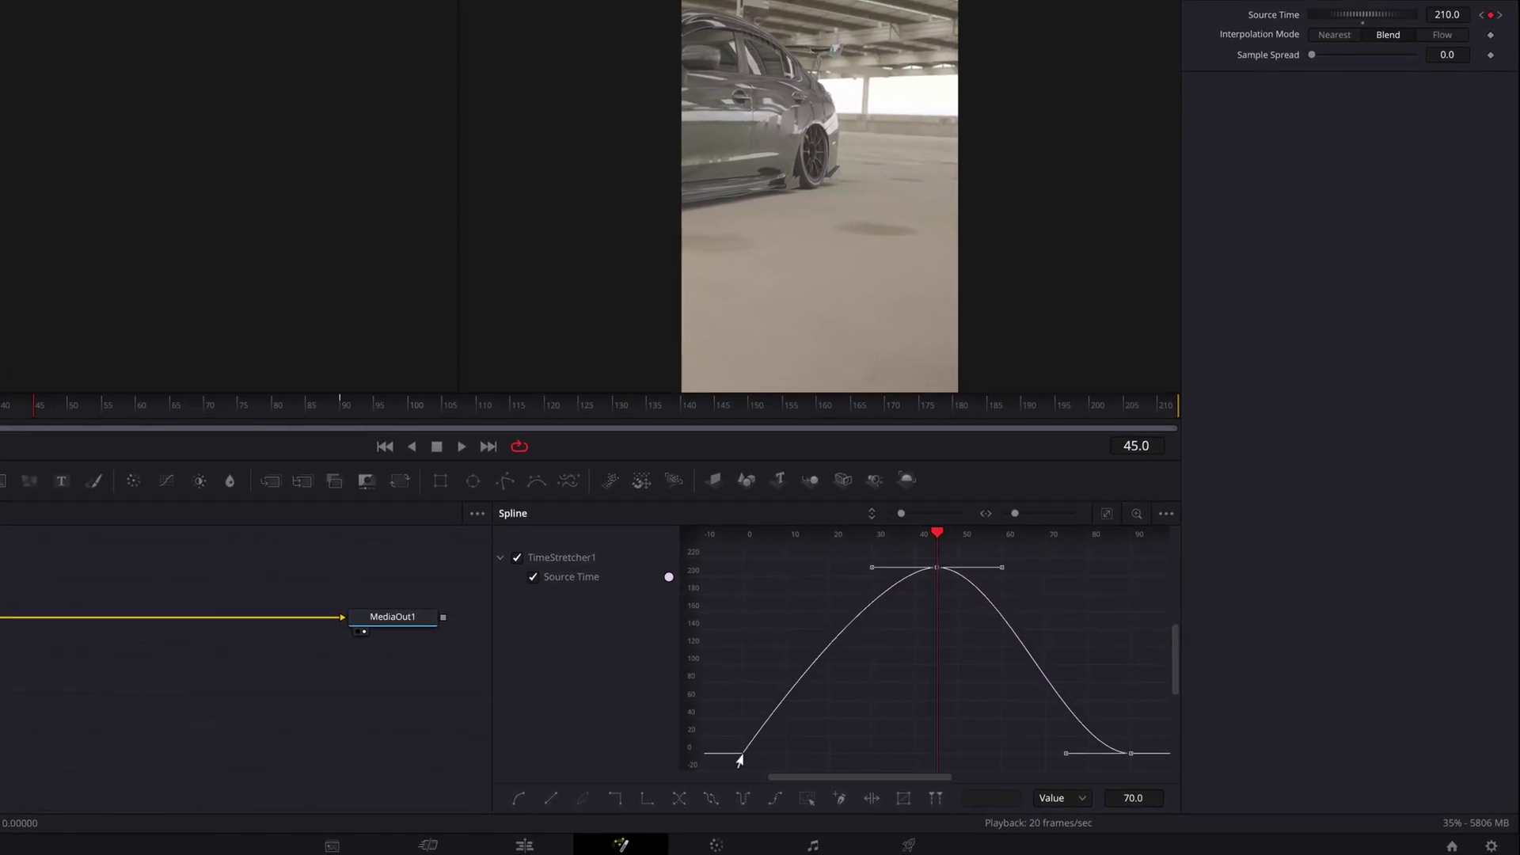
{"action": "left_click", "coordinate": [1130, 753]}
{"action": "key", "text": "l"}
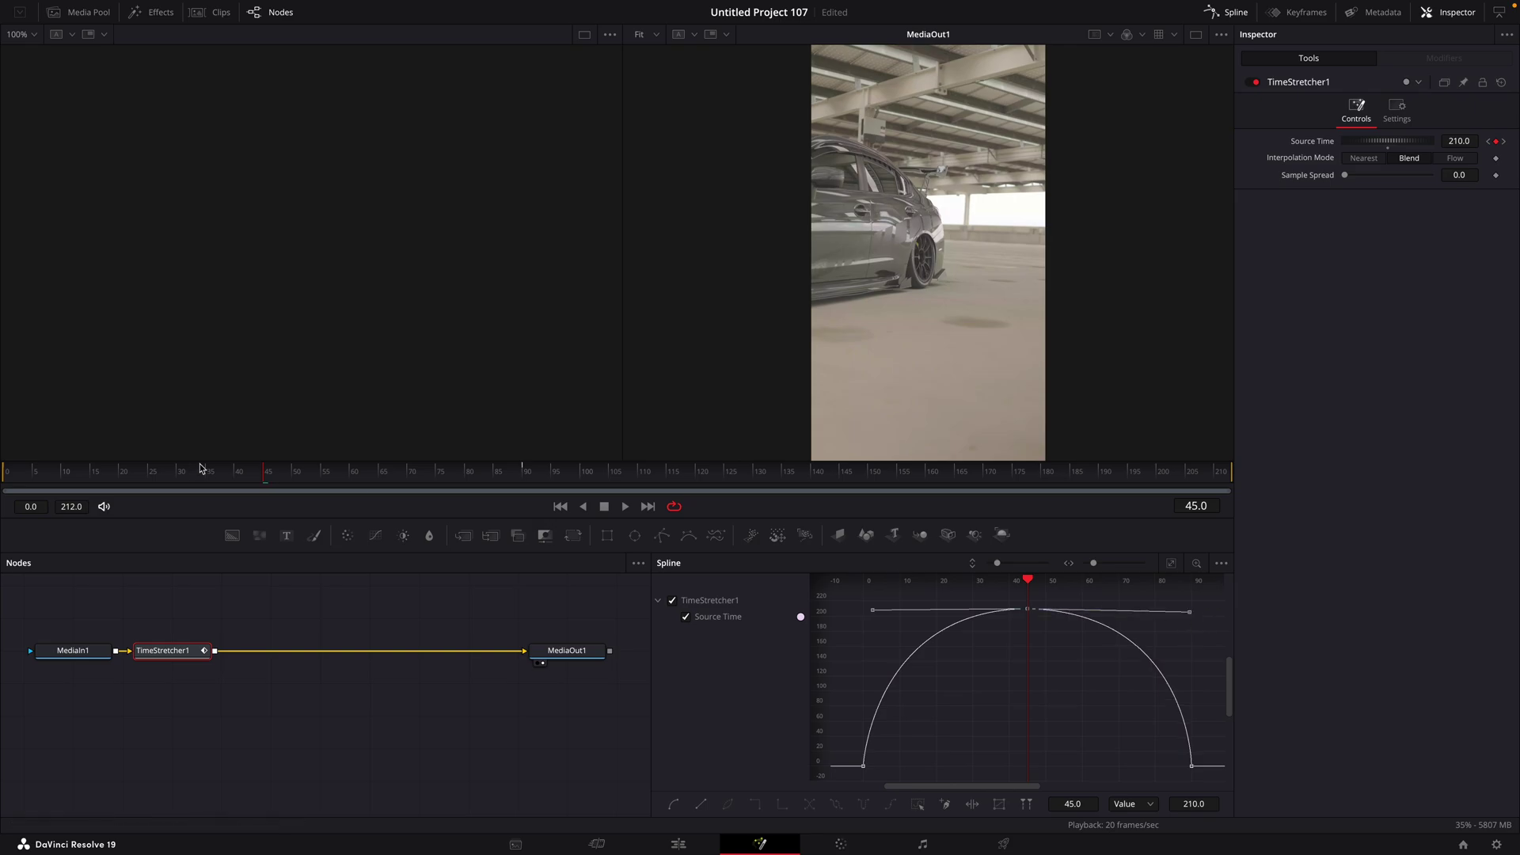
Play back the ramp and lower the peak keyframe at frame 45 from 210 to 188.
{"action": "left_click_drag", "start_coordinate": [188, 479], "coordinate": [2, 498]}
{"action": "key", "text": "space"}
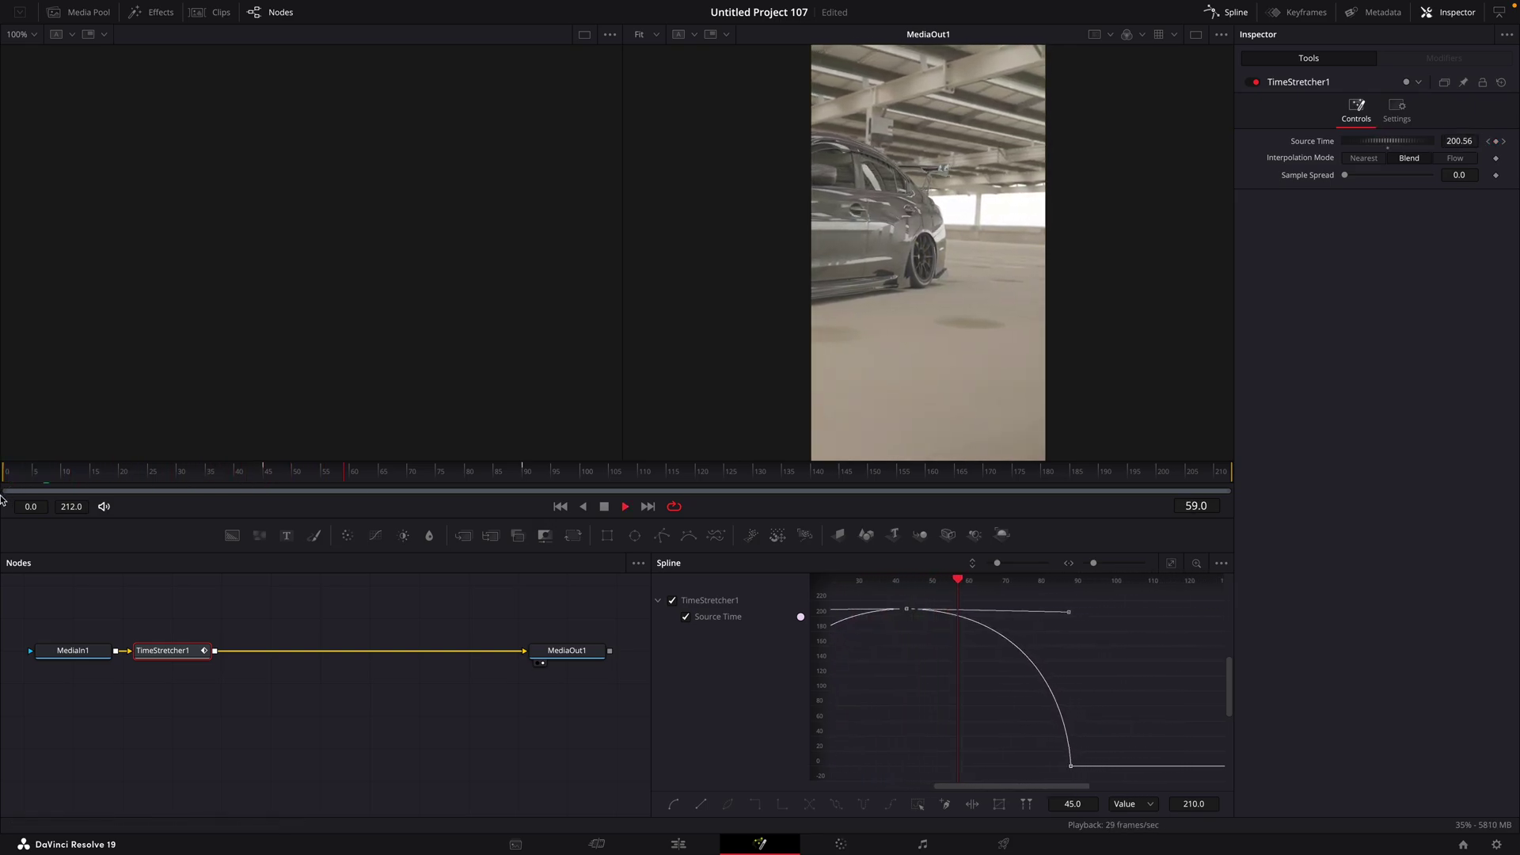
{"action": "key", "text": "space"}
{"action": "left_click", "coordinate": [268, 475]}
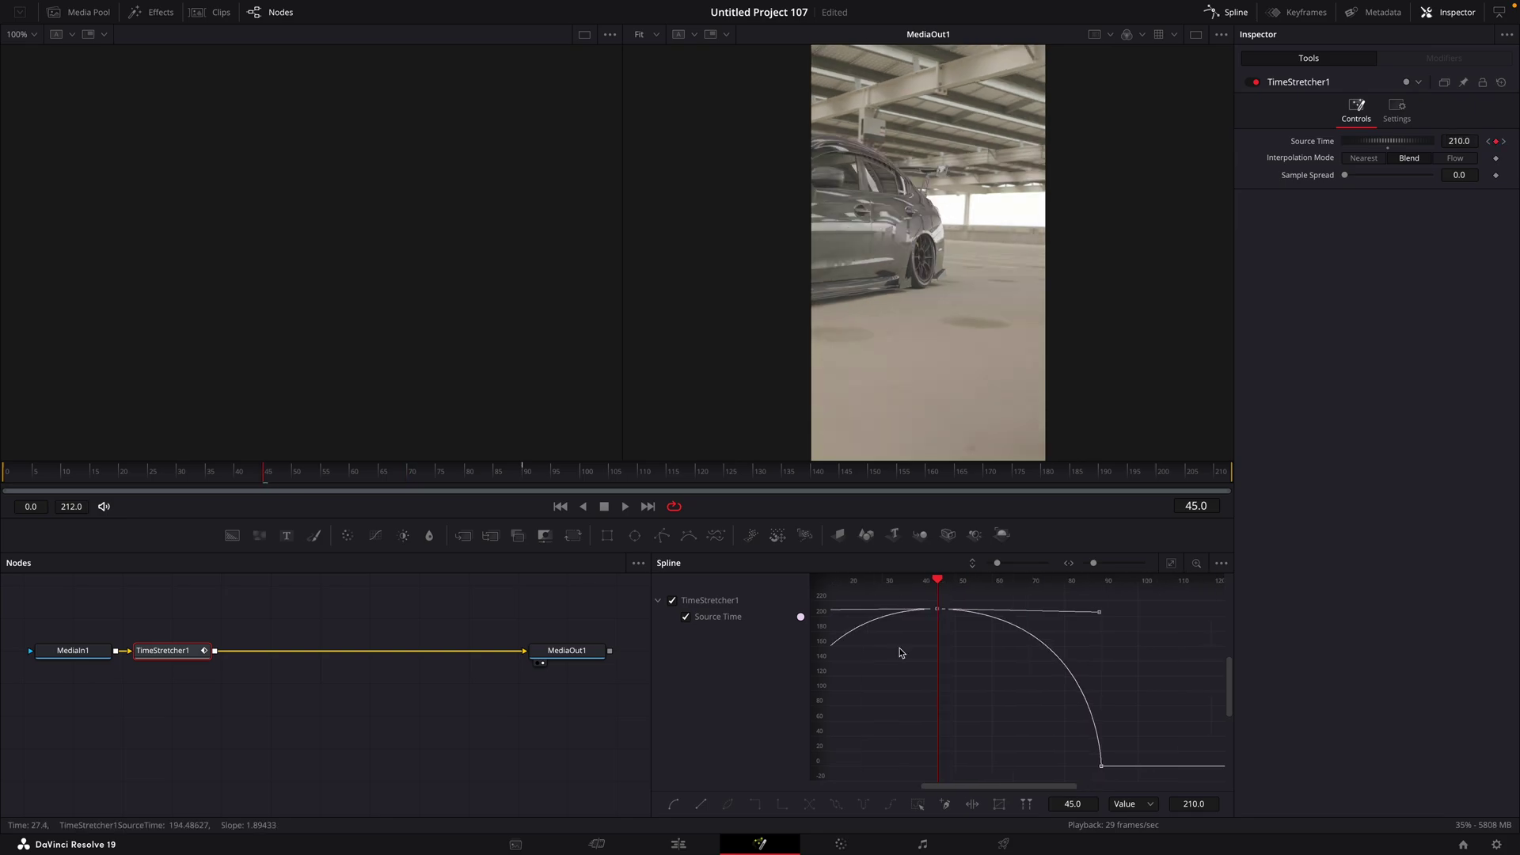
{"action": "mouse_move", "coordinate": [937, 615]}
{"action": "left_mouse_down"}
{"action": "mouse_move", "coordinate": [937, 643]}
{"action": "mouse_move", "coordinate": [936, 626]}
{"action": "left_mouse_up"}
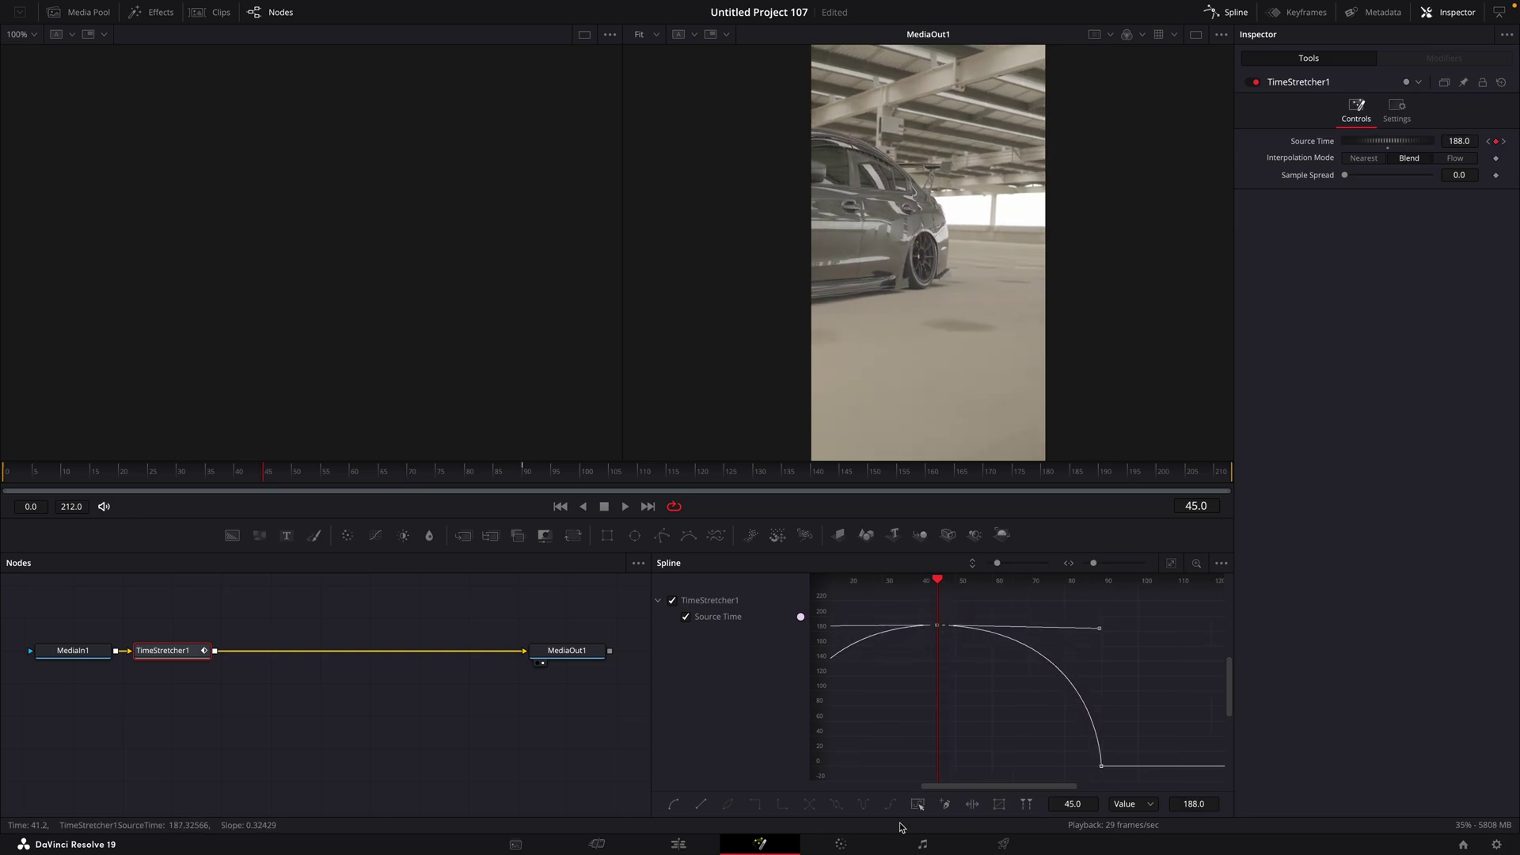
{"action": "left_click", "coordinate": [525, 480]}
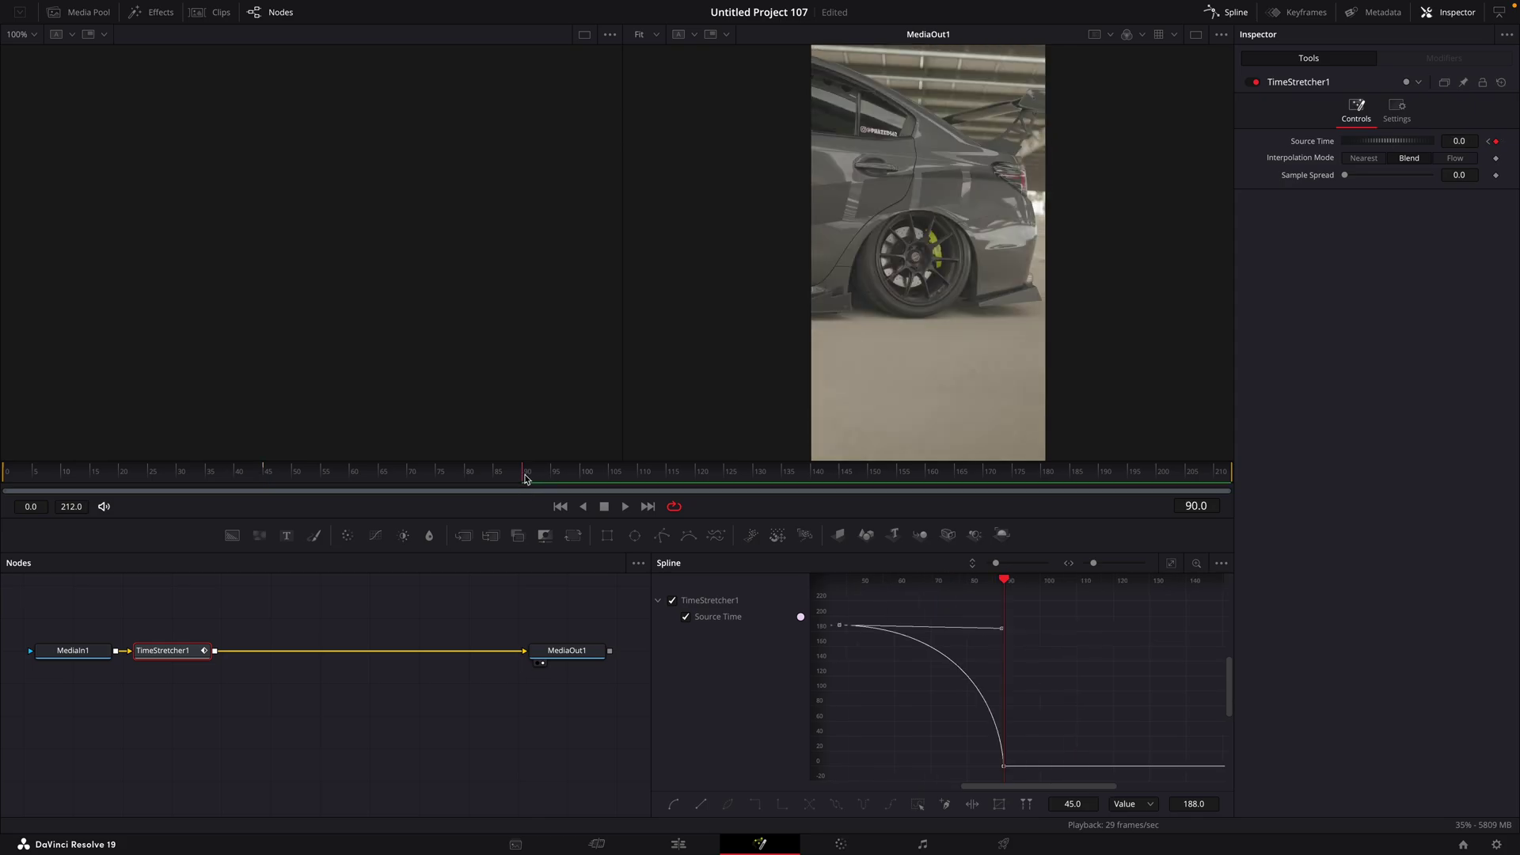
Split Compound Clip 5 at the playhead, delete its end, and open WRX Clip Pack 7.mp4 in Fusion.
{"action": "left_click", "coordinate": [680, 844]}
{"action": "key", "text": "ctrl+b"}
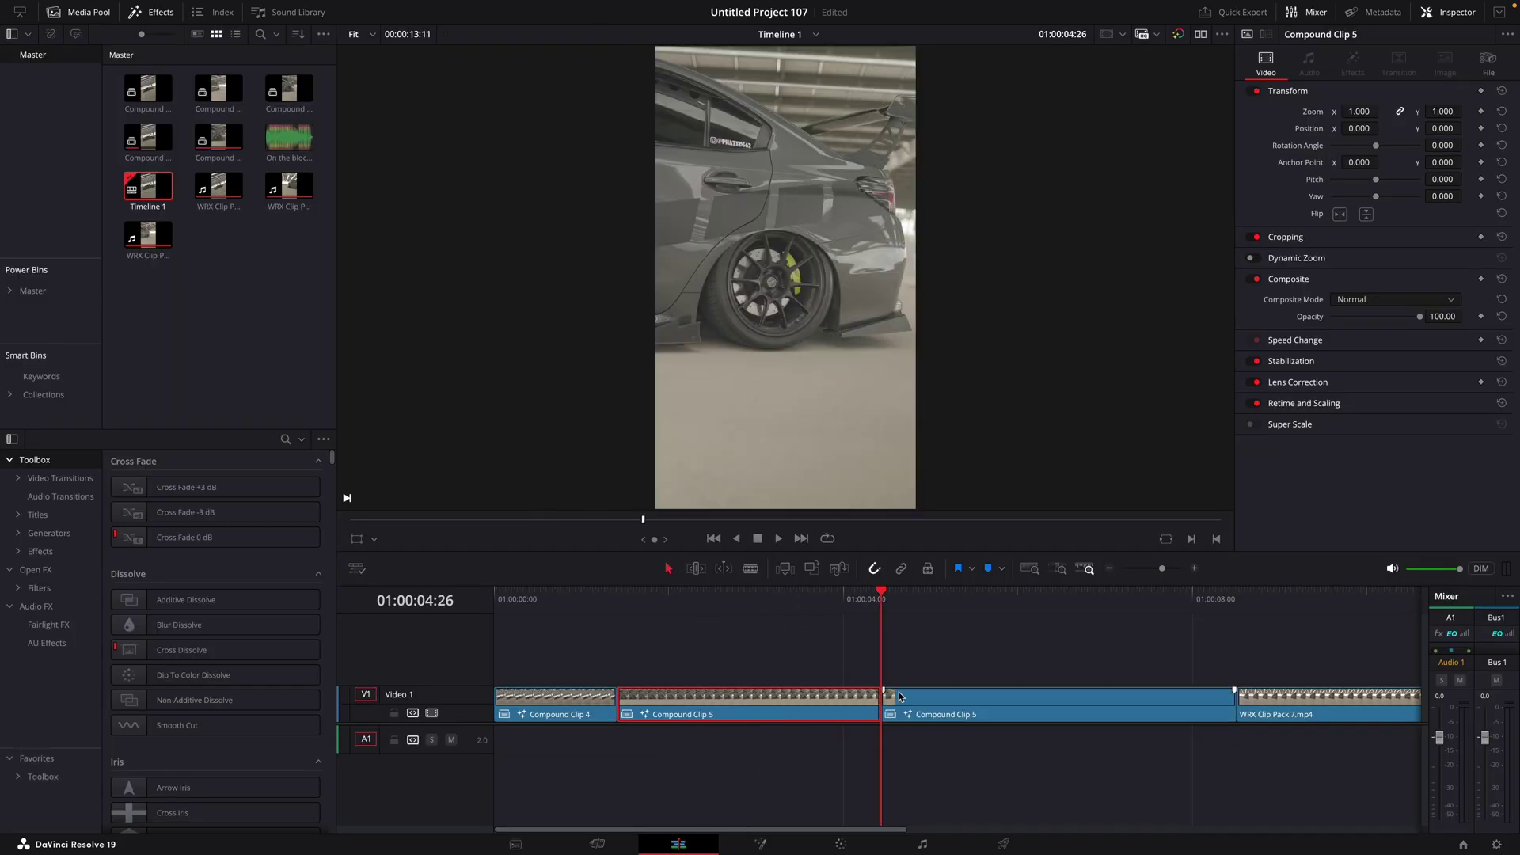
{"action": "key", "text": "Delete"}
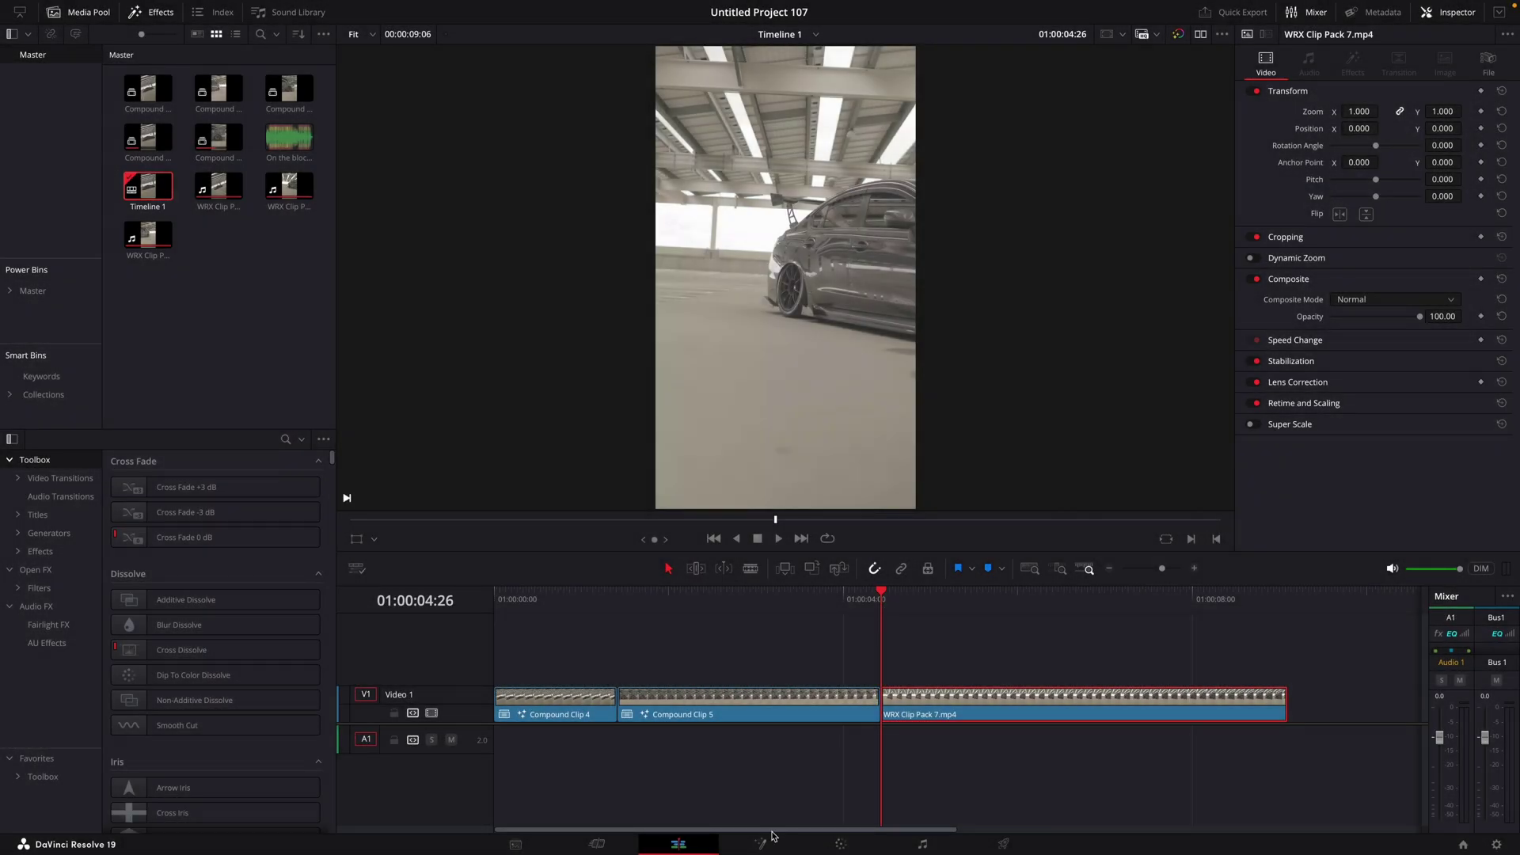
{"action": "left_click", "coordinate": [780, 847]}
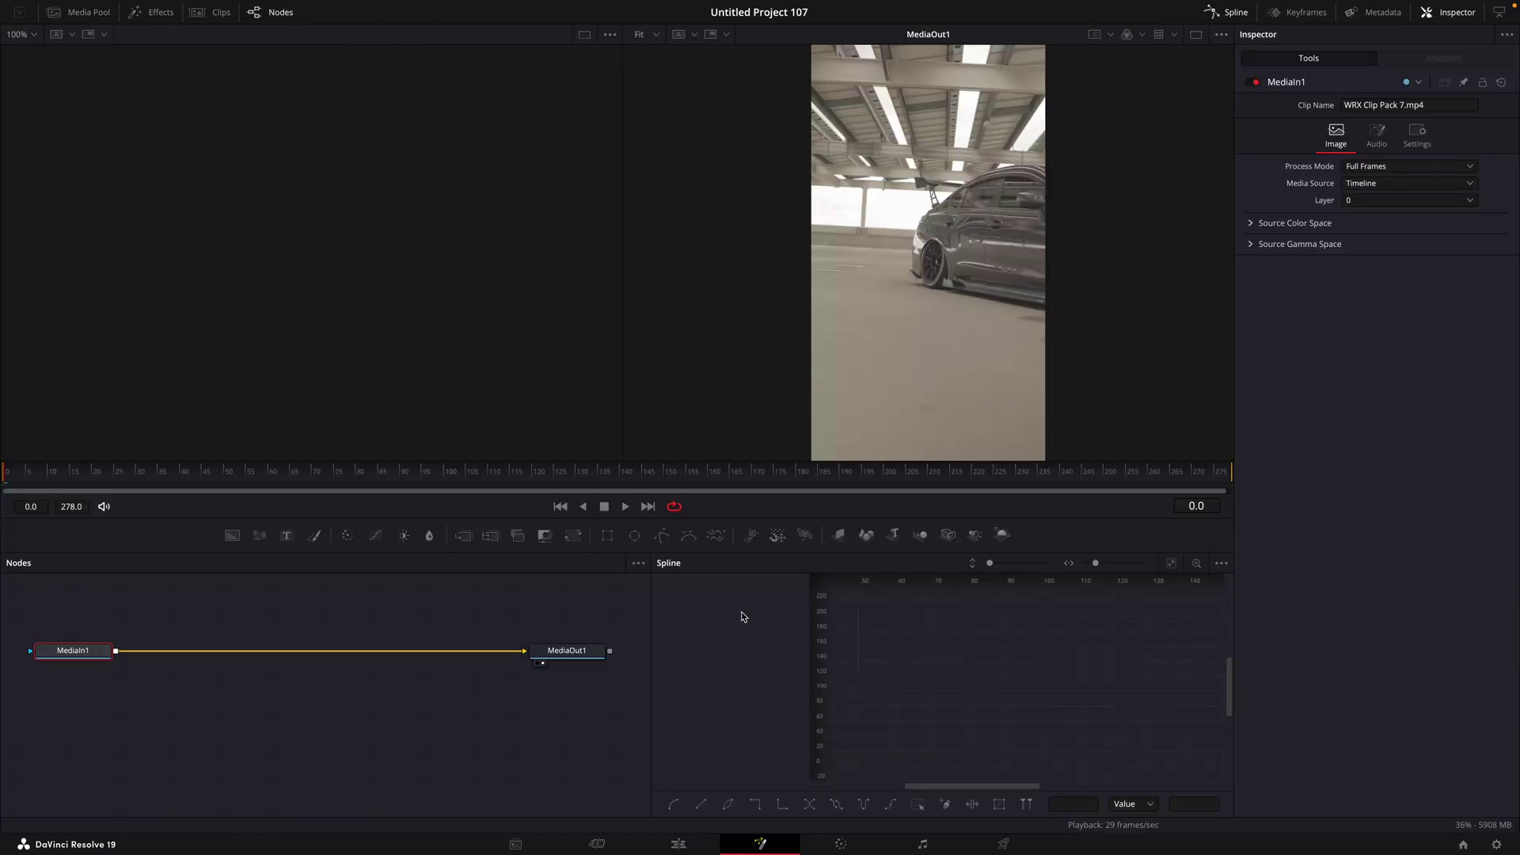
Insert a TimeStretcher between MediaIn1 and MediaOut1 for the WRX clip.
{"action": "key", "text": "shift+space"}
{"action": "type", "text": "time stre"}
{"action": "key", "text": "Return"}
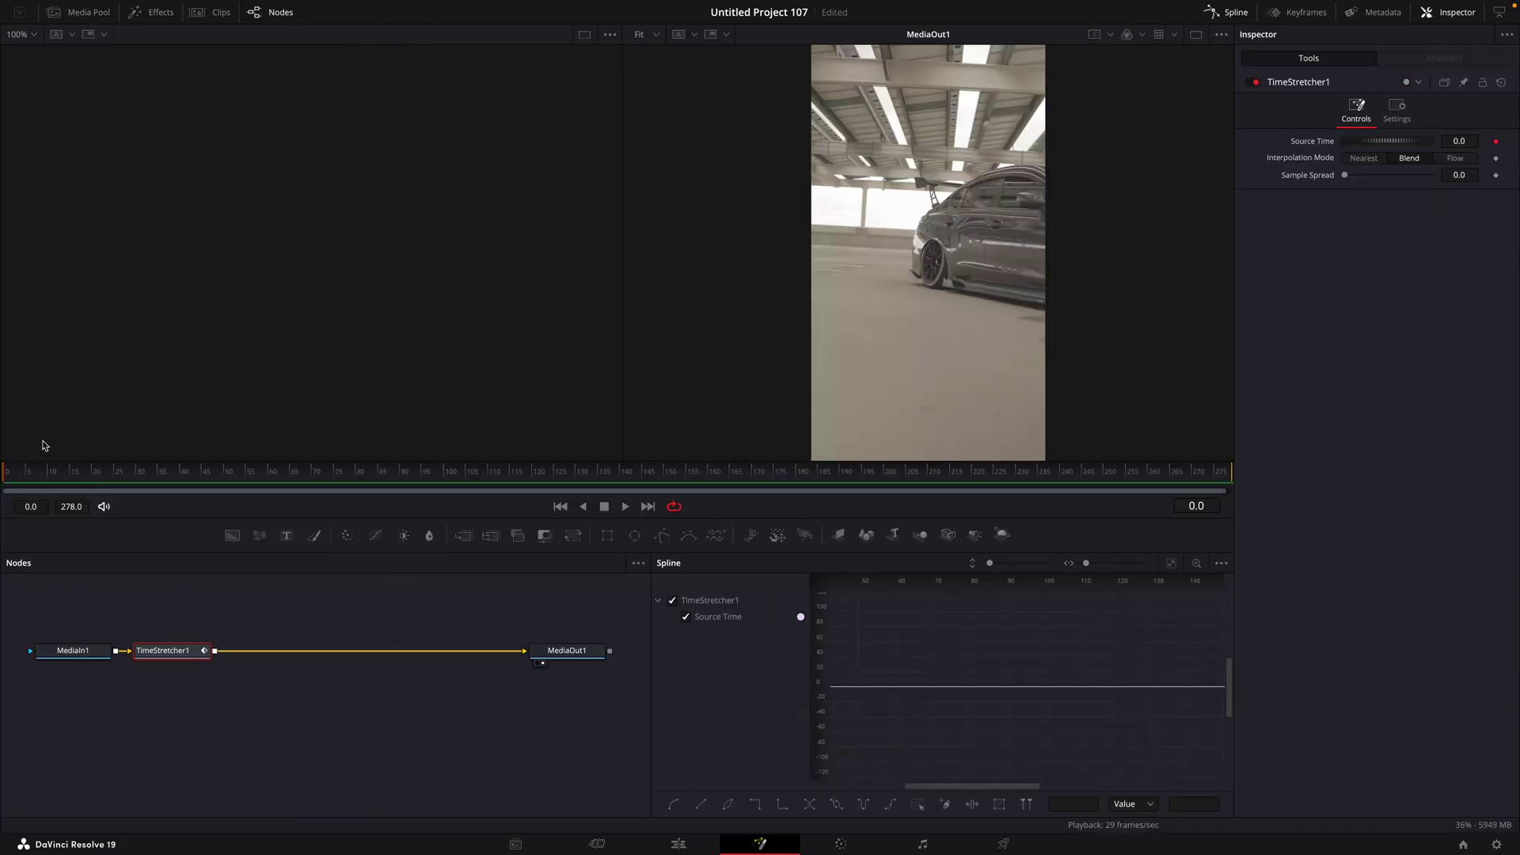
Keyframe Source Time to 275 at frame 60 and 157.2 at frame 81.
{"action": "left_click_drag", "start_coordinate": [1370, 140], "coordinate": [1409, 140]}
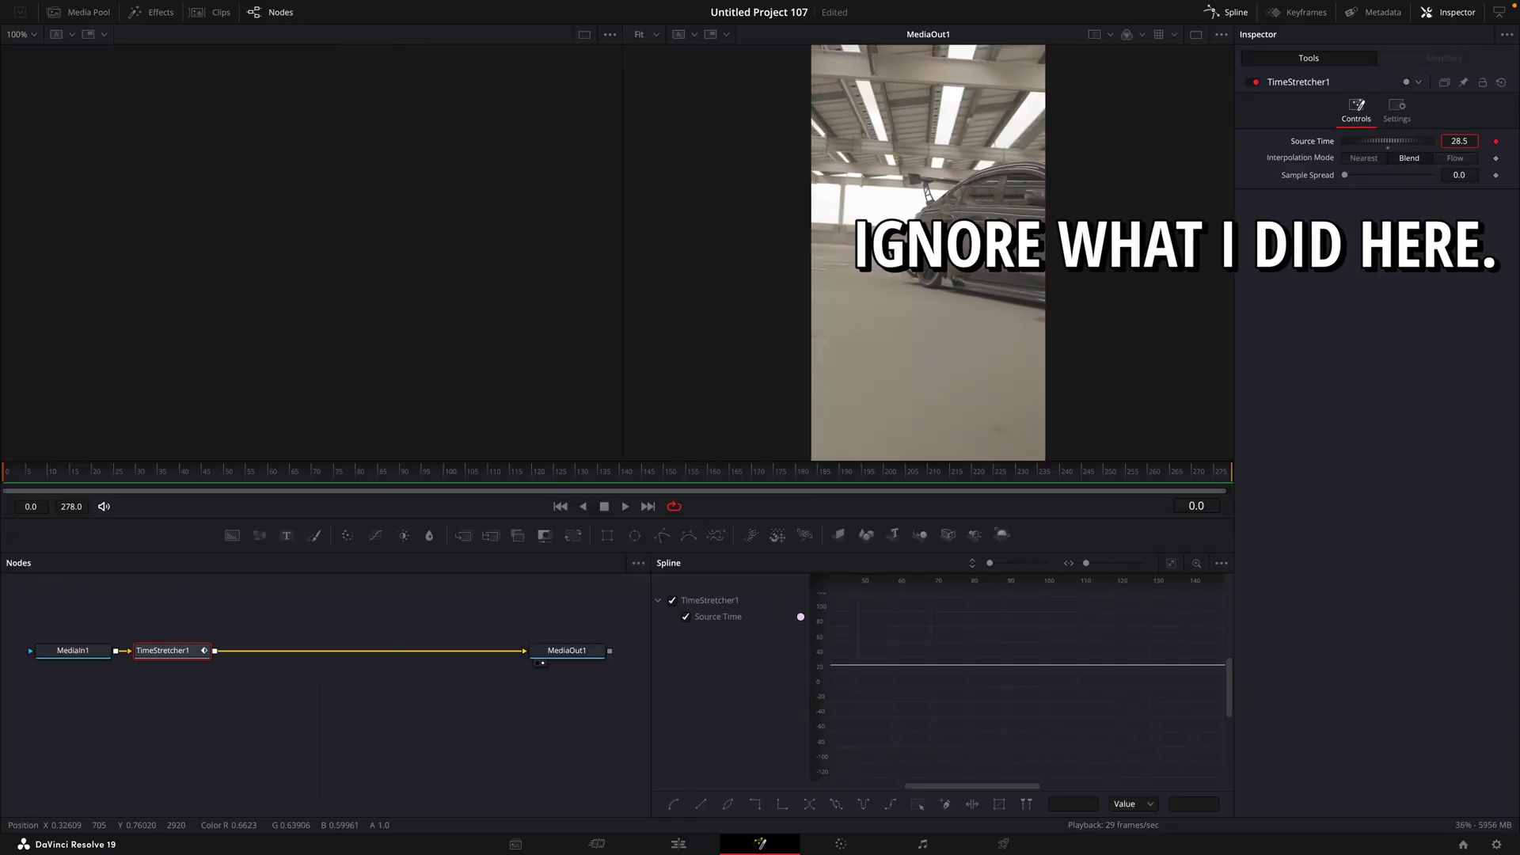
{"action": "mouse_move", "coordinate": [293, 480]}
{"action": "left_mouse_down"}
{"action": "mouse_move", "coordinate": [431, 480]}
{"action": "mouse_move", "coordinate": [456, 497]}
{"action": "mouse_move", "coordinate": [301, 499]}
{"action": "left_mouse_up"}
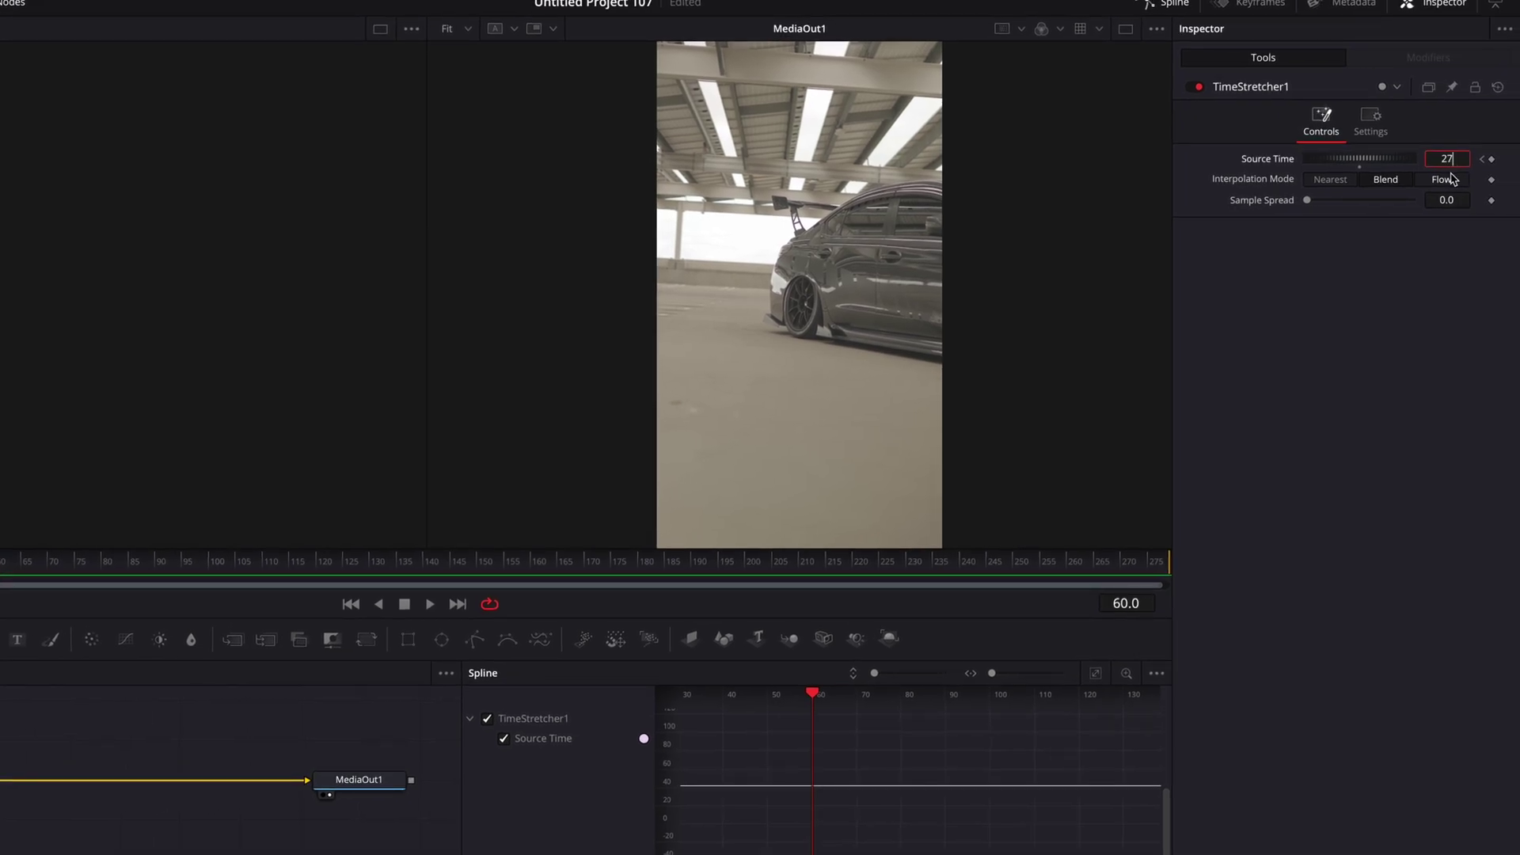
{"action": "type", "text": "5"}
{"action": "key", "text": "Tab"}
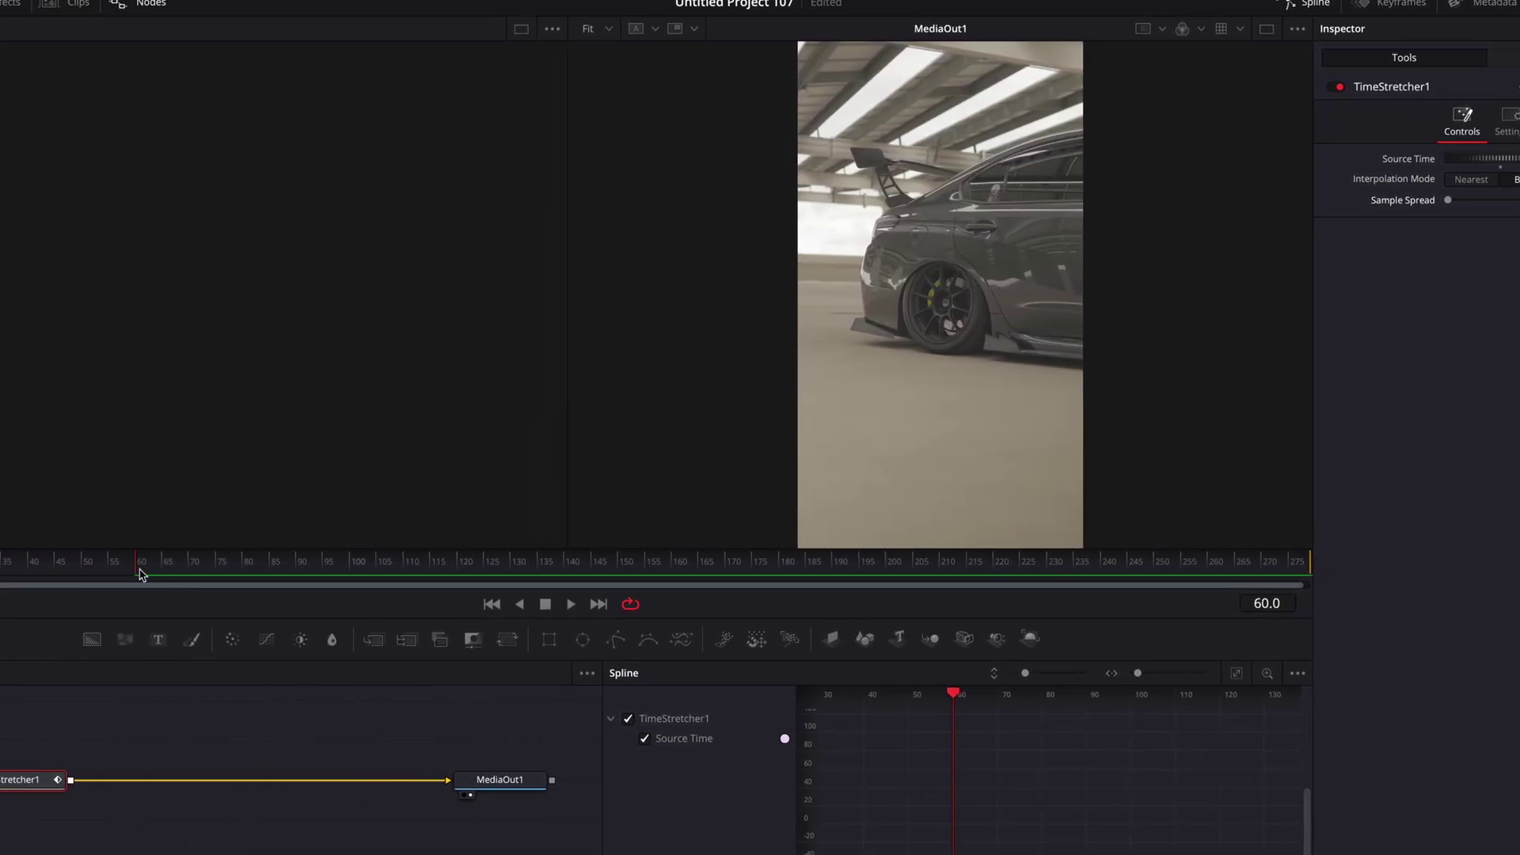
{"action": "left_click", "coordinate": [246, 576]}
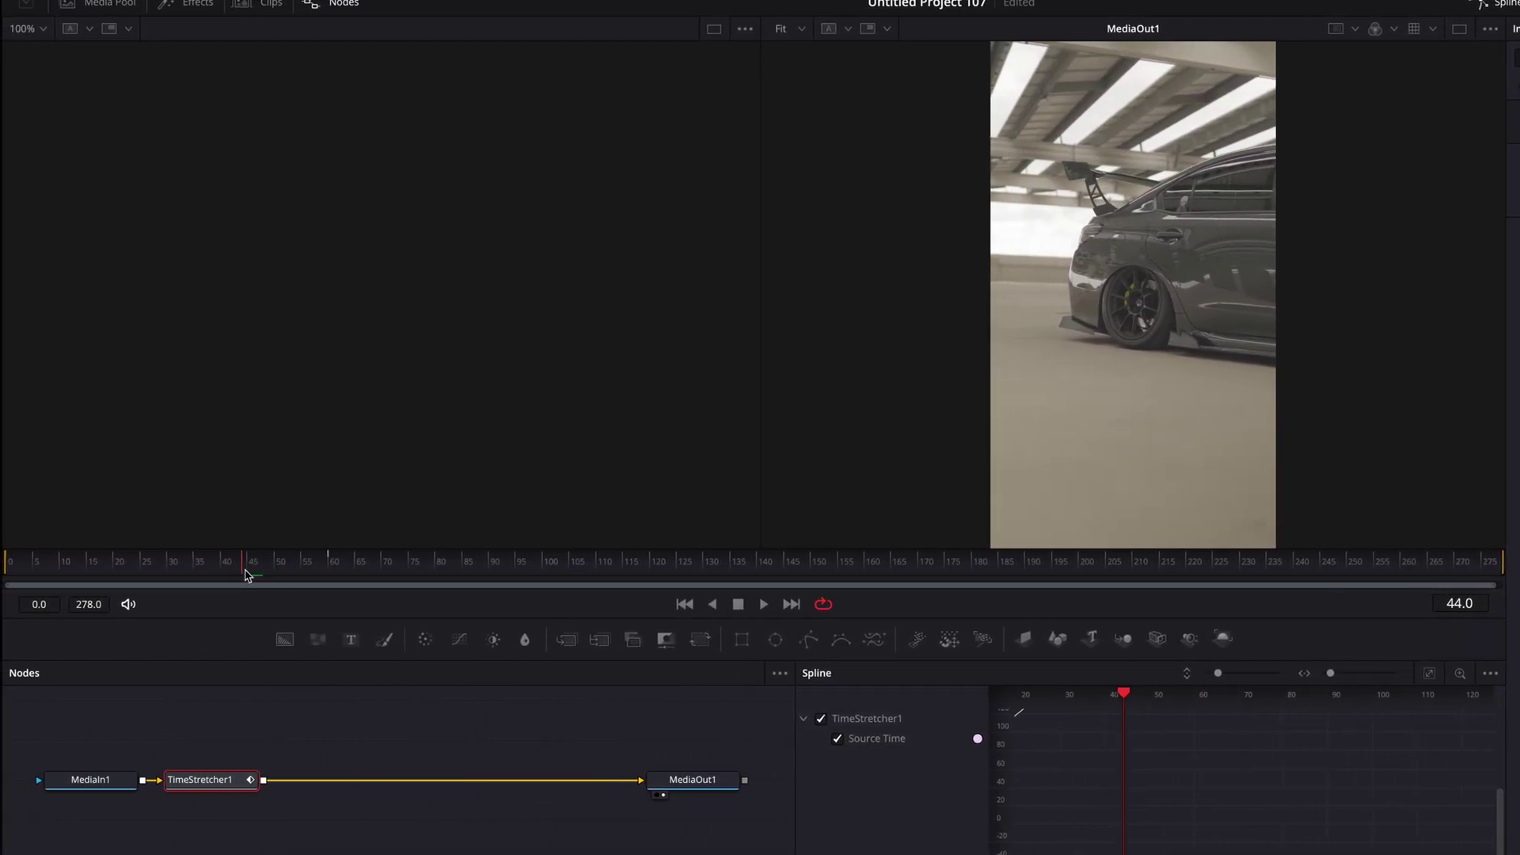
{"action": "left_click_drag", "start_coordinate": [246, 576], "coordinate": [227, 576]}
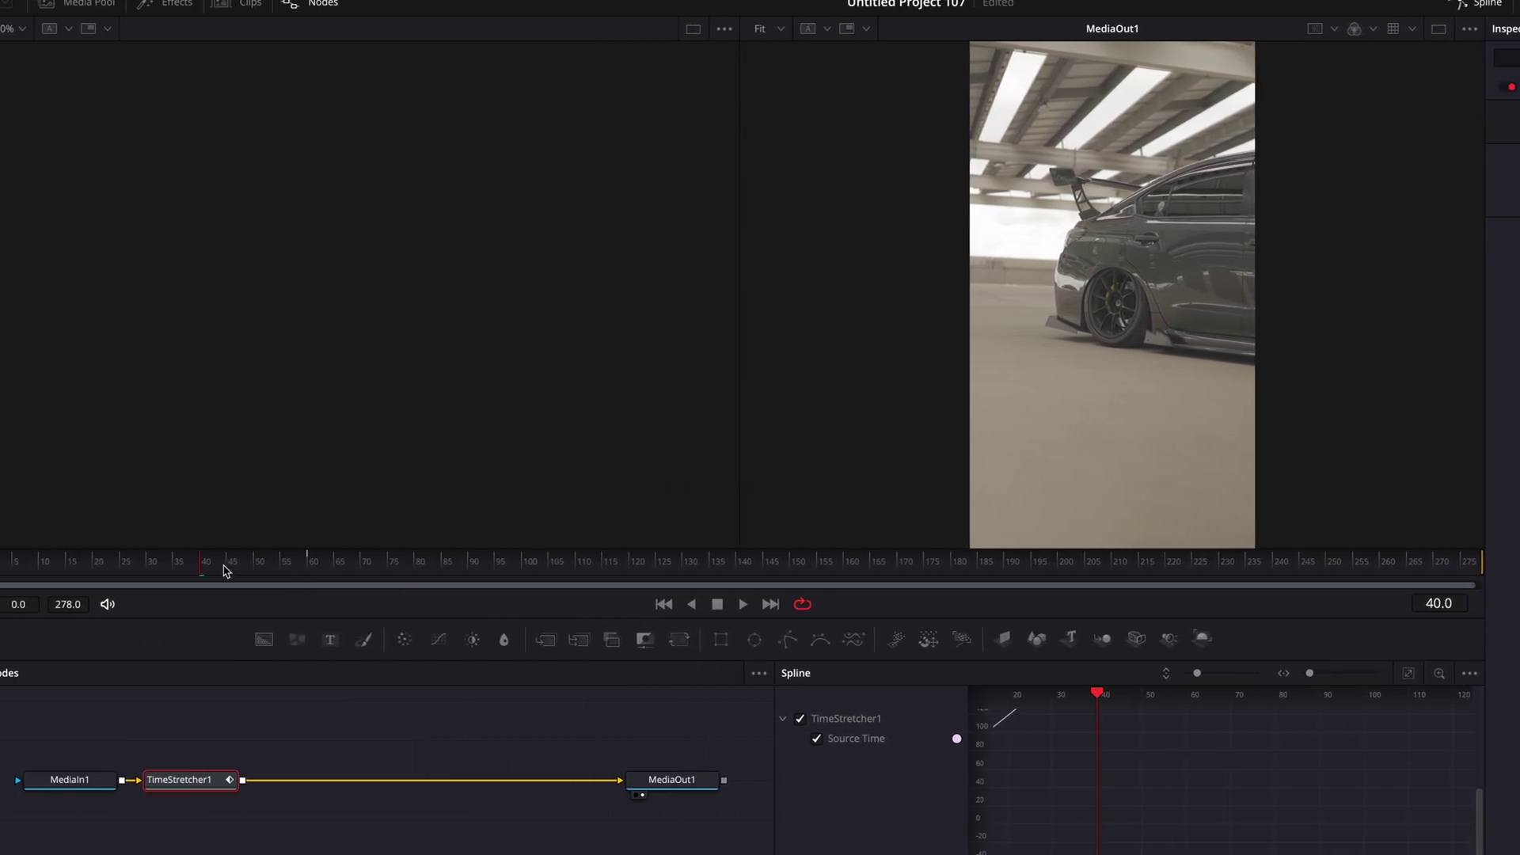
{"action": "left_click_drag", "start_coordinate": [226, 570], "coordinate": [439, 579]}
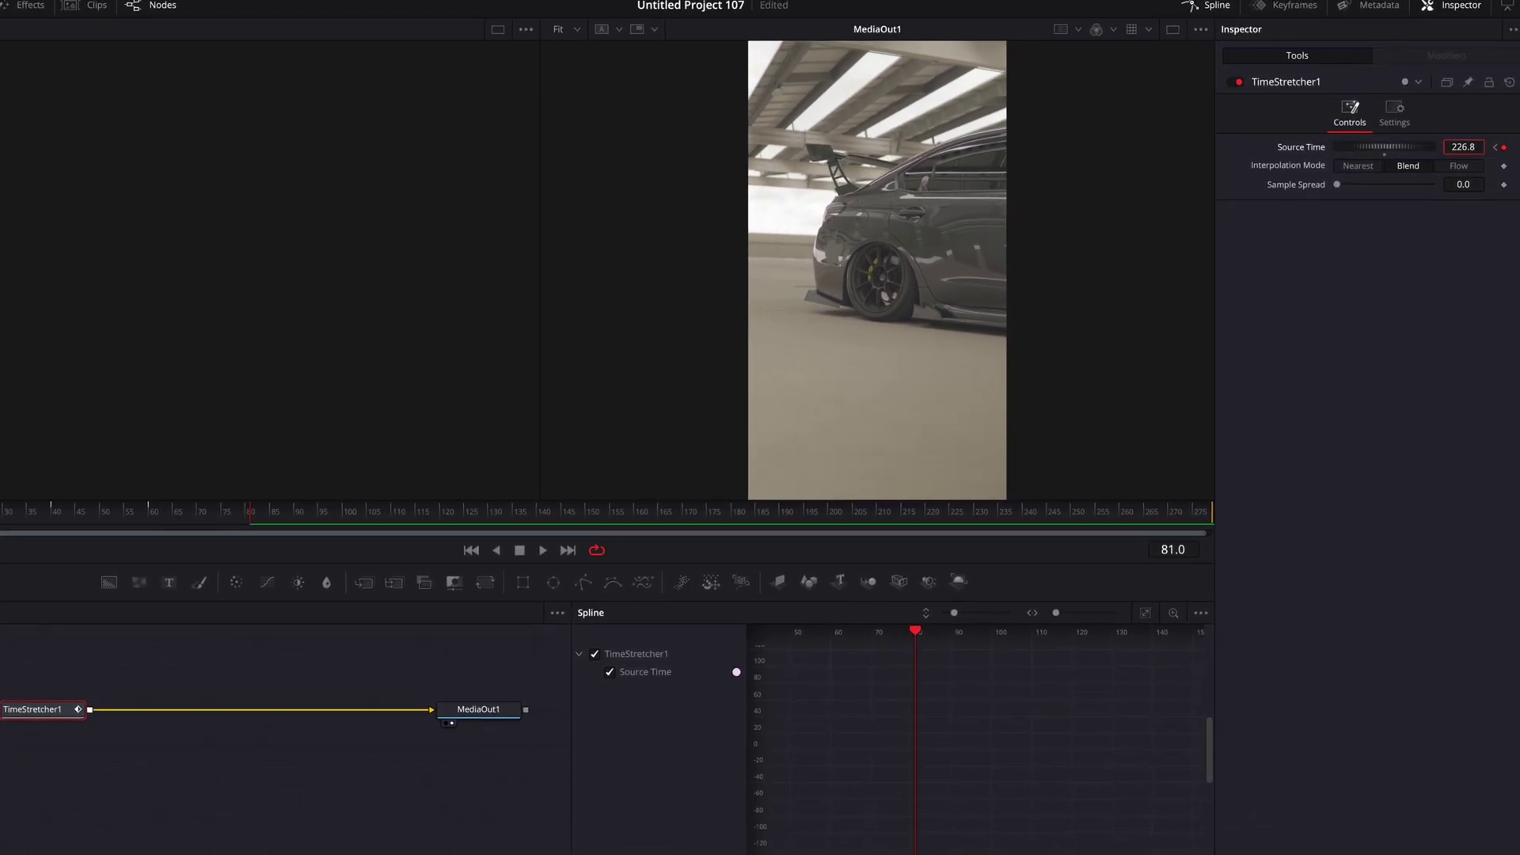
{"action": "left_click_drag", "start_coordinate": [1475, 146], "coordinate": [1475, 146]}
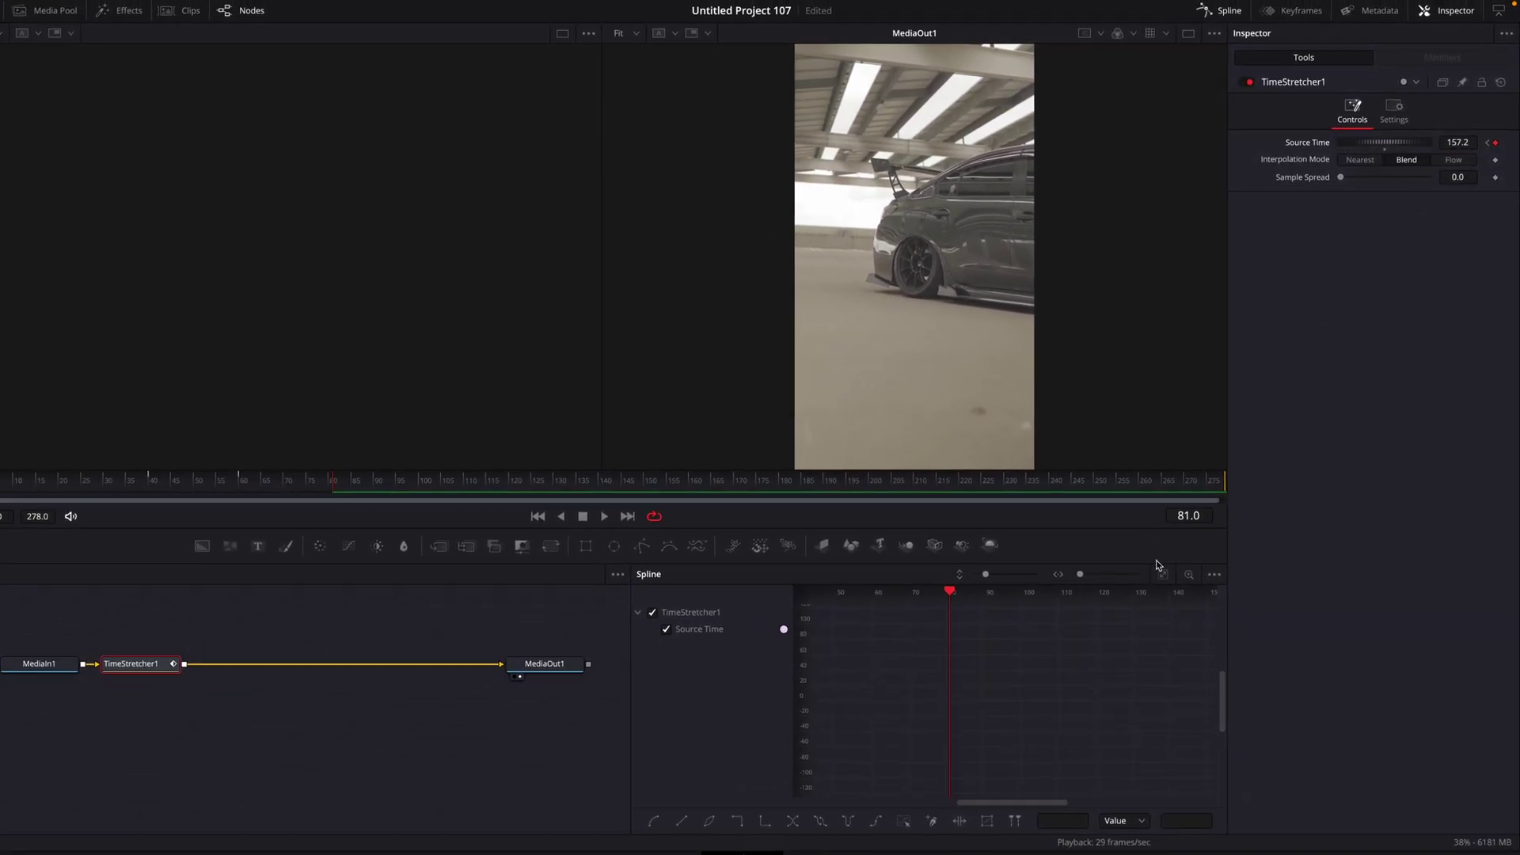
Fit and select all WRX Source Time keyframes, smooth them, and return to the Edit timeline.
{"action": "left_click", "coordinate": [1139, 606]}
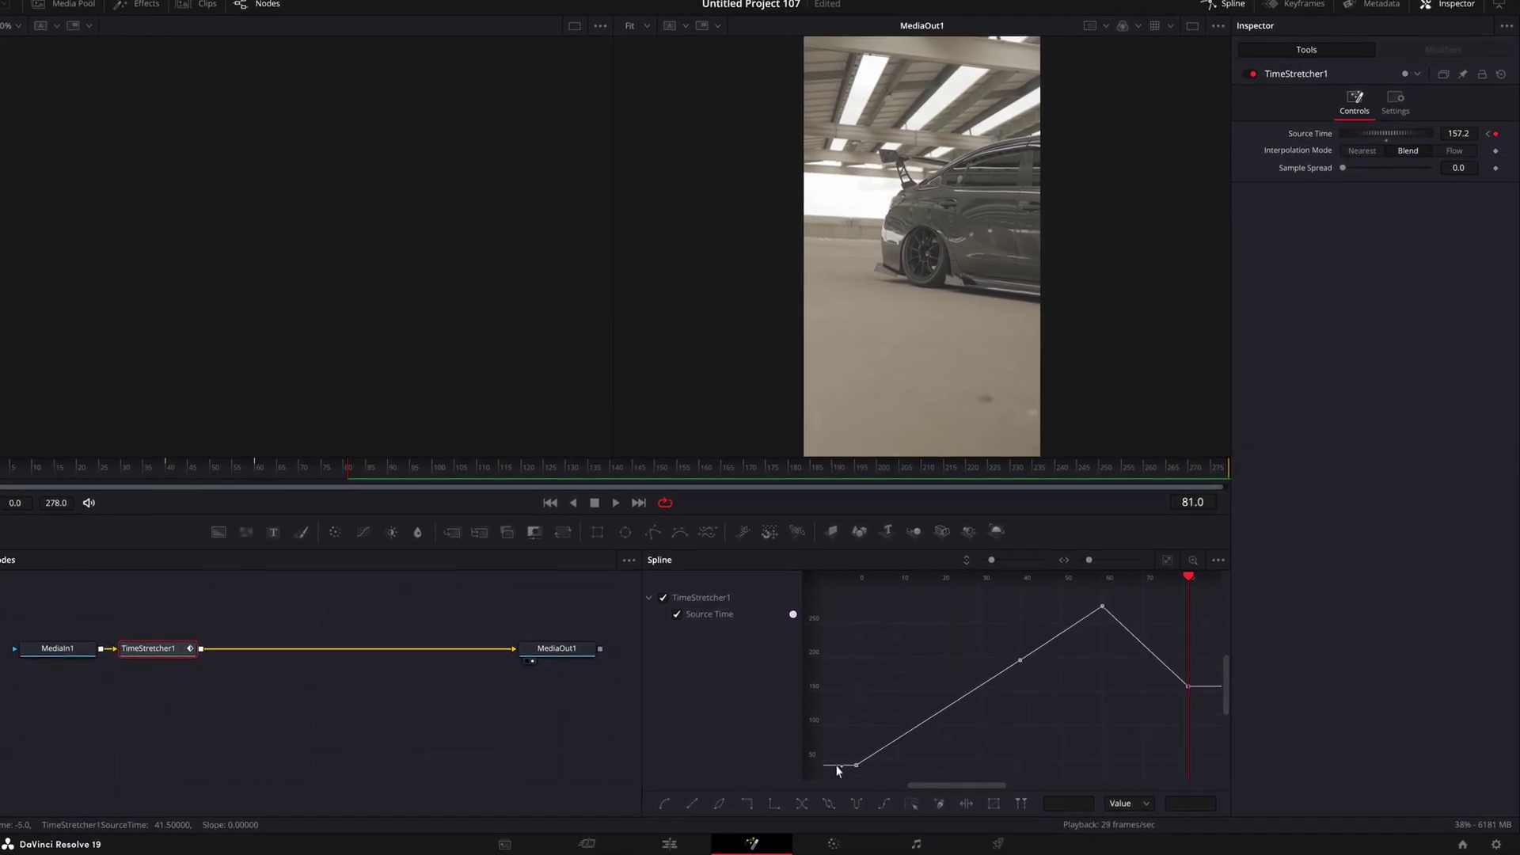
{"action": "left_click_drag", "start_coordinate": [823, 776], "coordinate": [1207, 586]}
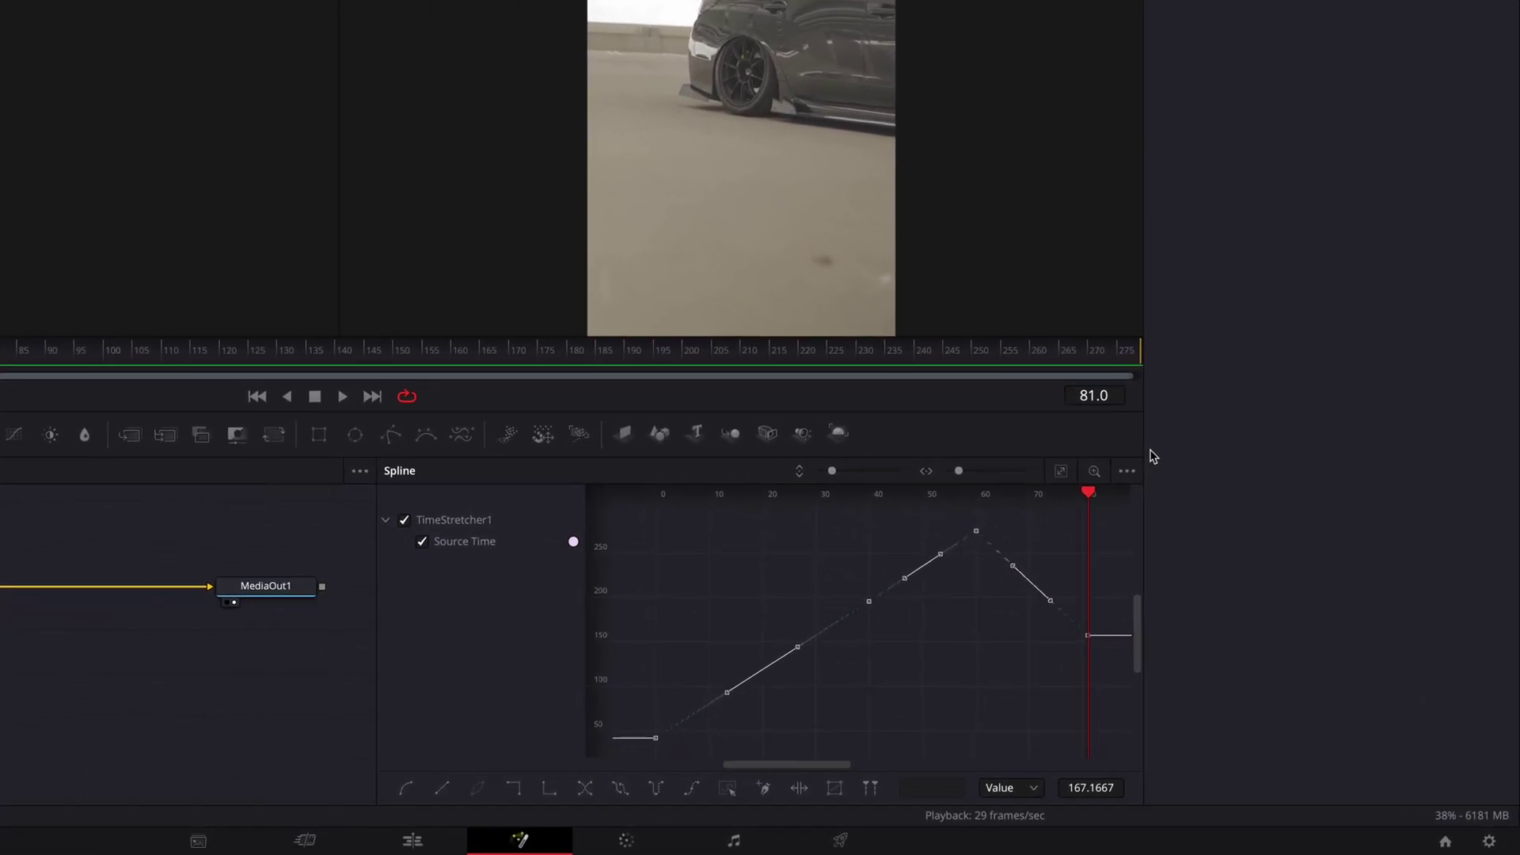
{"action": "key", "text": "s"}
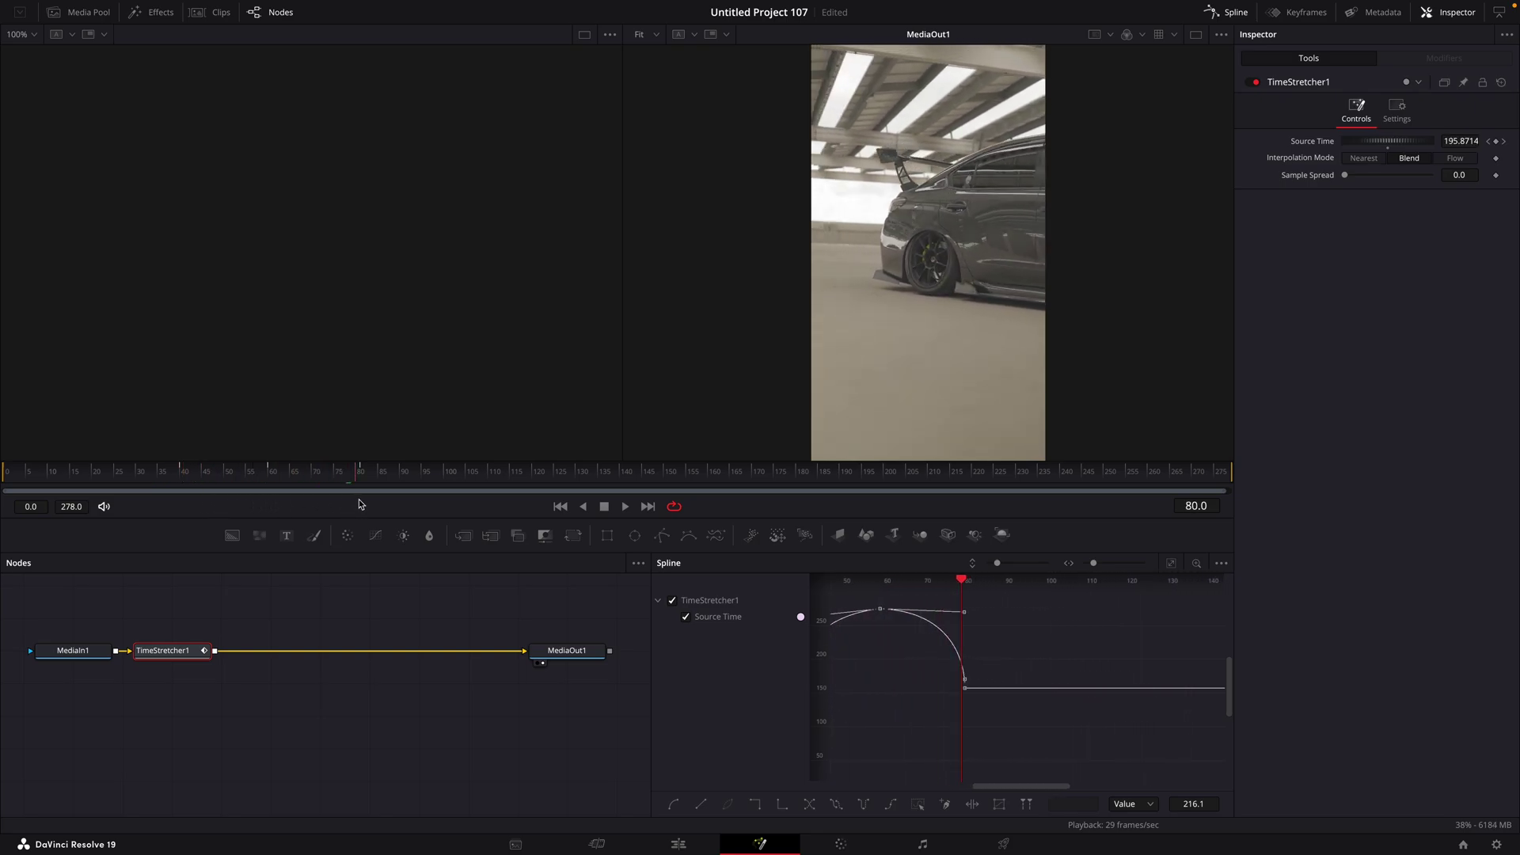
{"action": "left_click", "coordinate": [683, 841]}
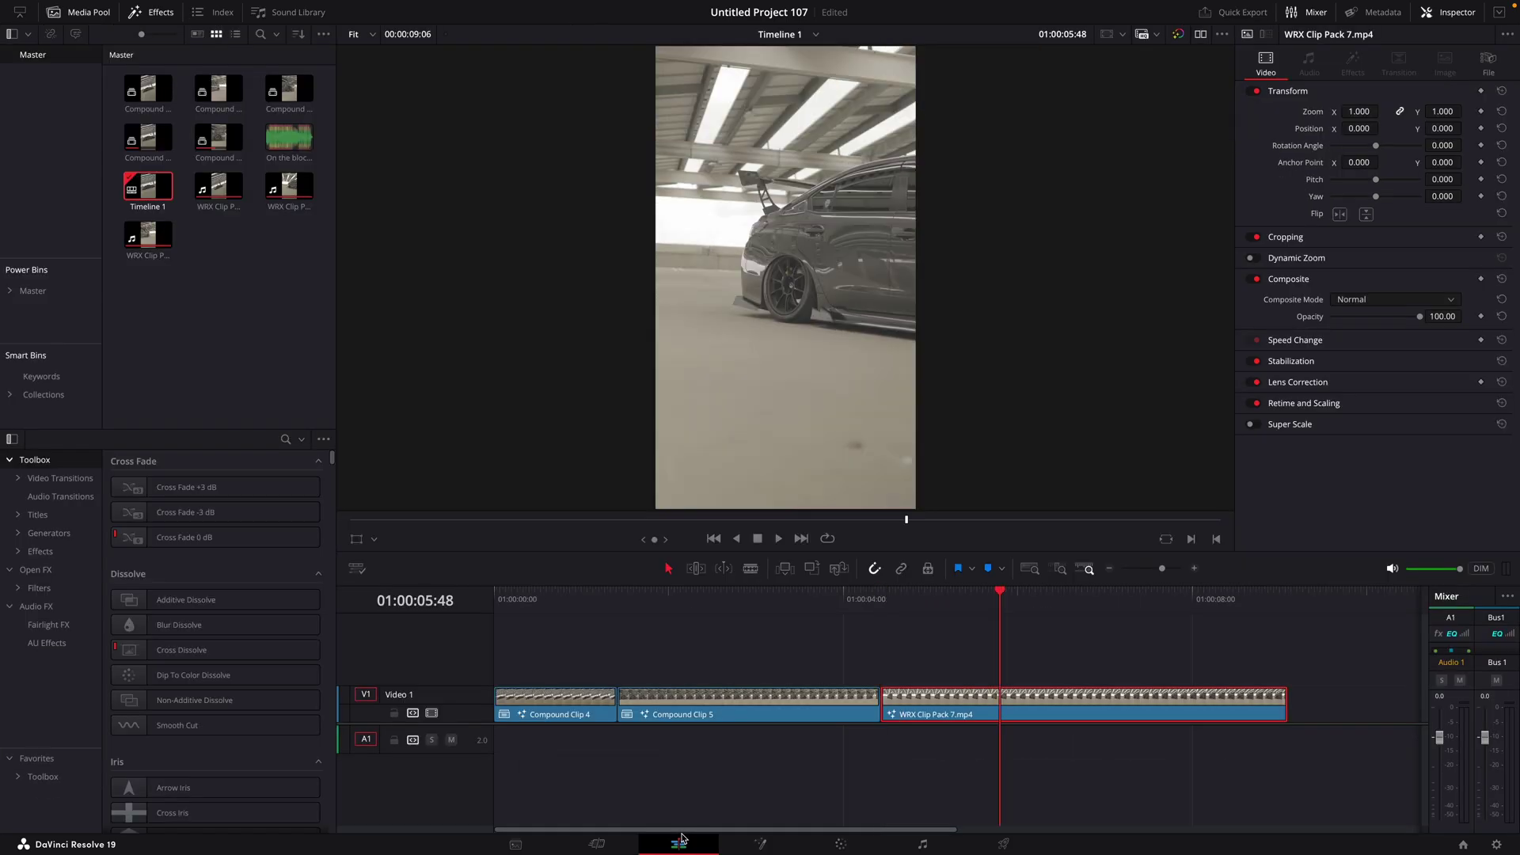